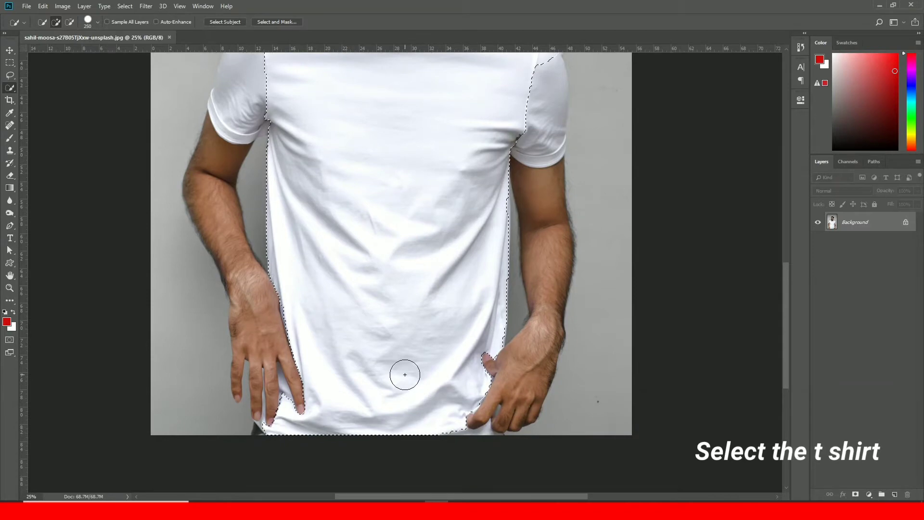
Add both sleeves of the white T-shirt to the existing selection with the Quick Selection tool
left_click_drag(404, 185, 407, 320)
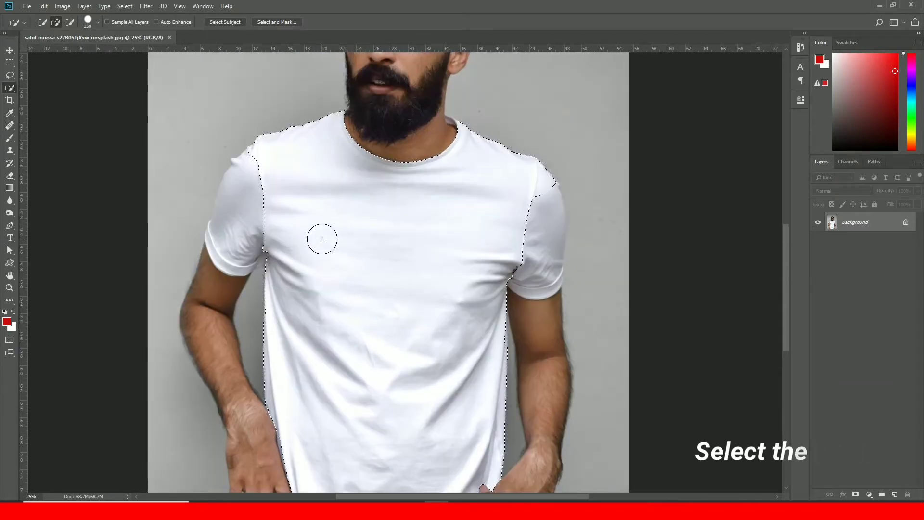
scroll(320, 213, "up", 1)
left_click_drag(277, 188, 225, 219)
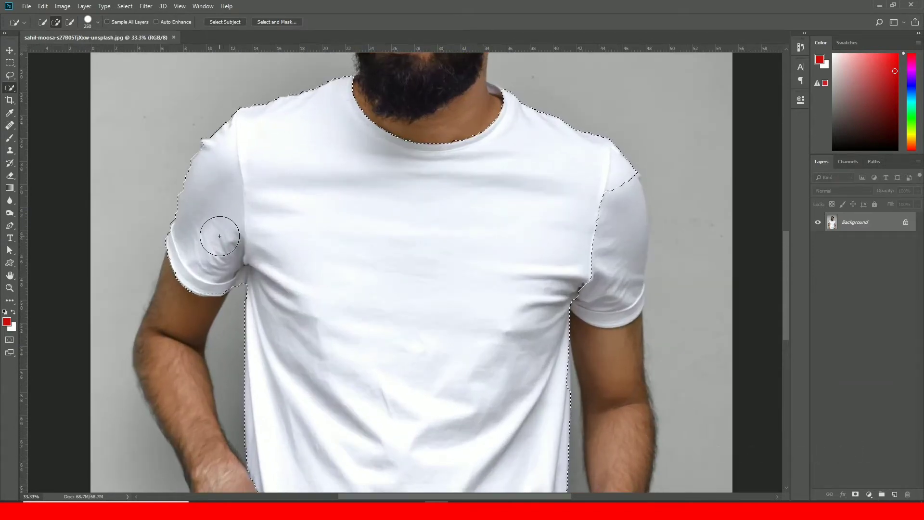
mouse_move(521, 204)
left_mouse_down()
mouse_move(569, 210)
mouse_move(604, 243)
mouse_move(619, 269)
mouse_move(613, 278)
left_mouse_up()
Refine the selection along the cuff of the sleeve on the image's right side with the brush reduced to 70 px
left_click(626, 285, "ctrl")
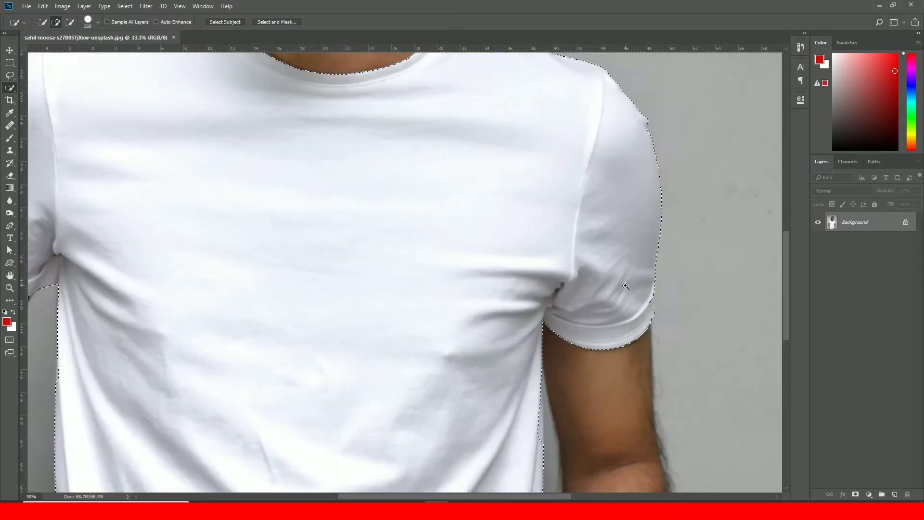
left_click(598, 278, "ctrl")
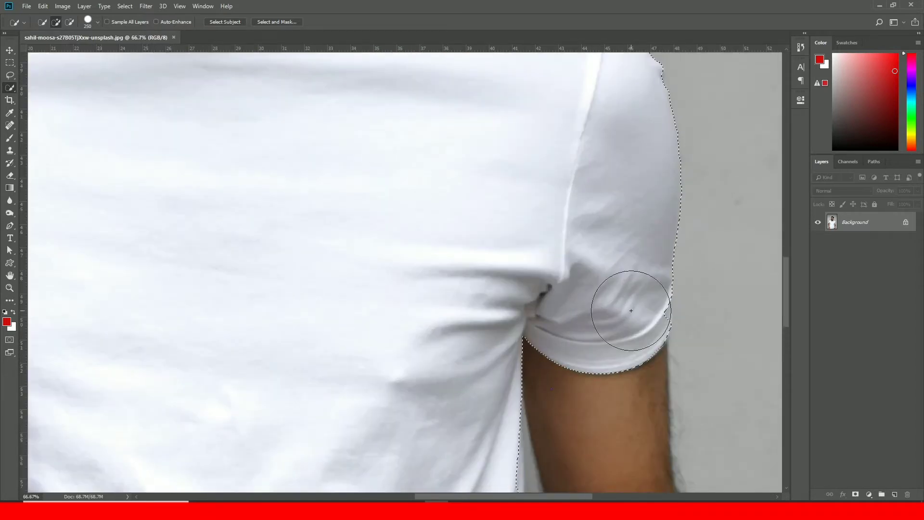
key("bracketleft")
key("bracketleft")
key("bracketleft")
key("bracketleft")
key("bracketleft")
key("bracketleft")
key("bracketleft")
key("bracketleft")
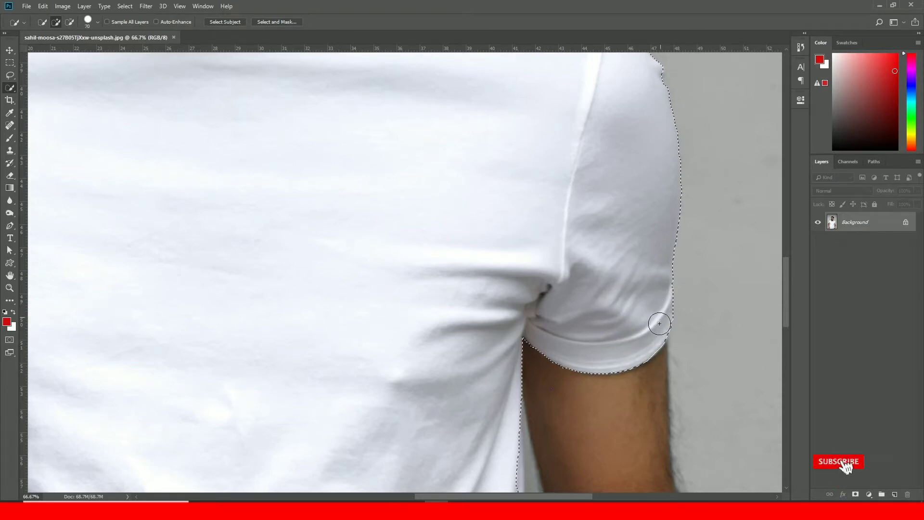
Add the inner back collar beside the neck to the selection with a 30 px brush
left_click_drag(503, 202, 532, 359)
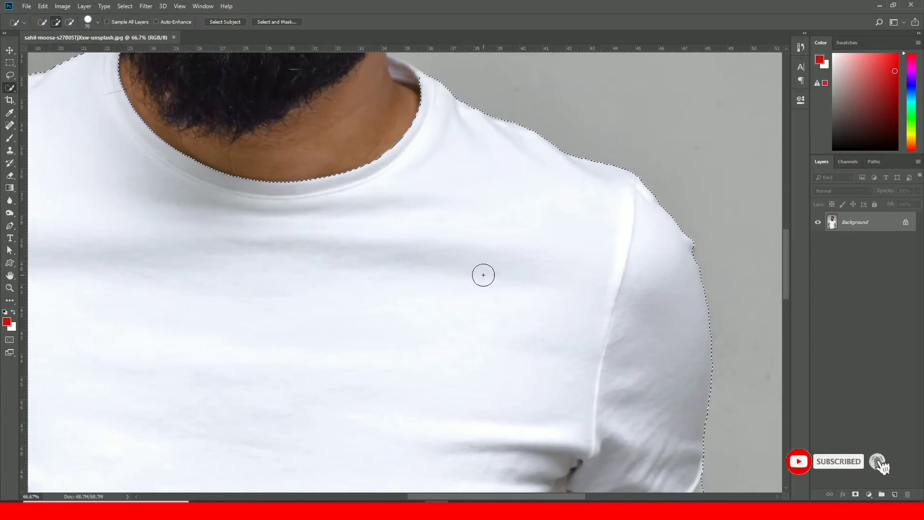
left_click_drag(469, 243, 642, 369)
scroll(604, 234, "up", 3)
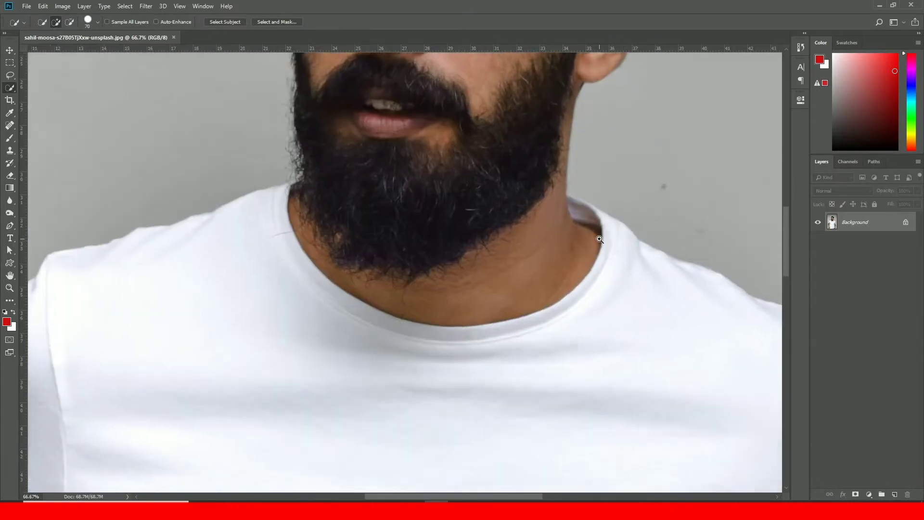
key("bracketleft")
key("bracketleft")
key("bracketleft")
key("bracketleft")
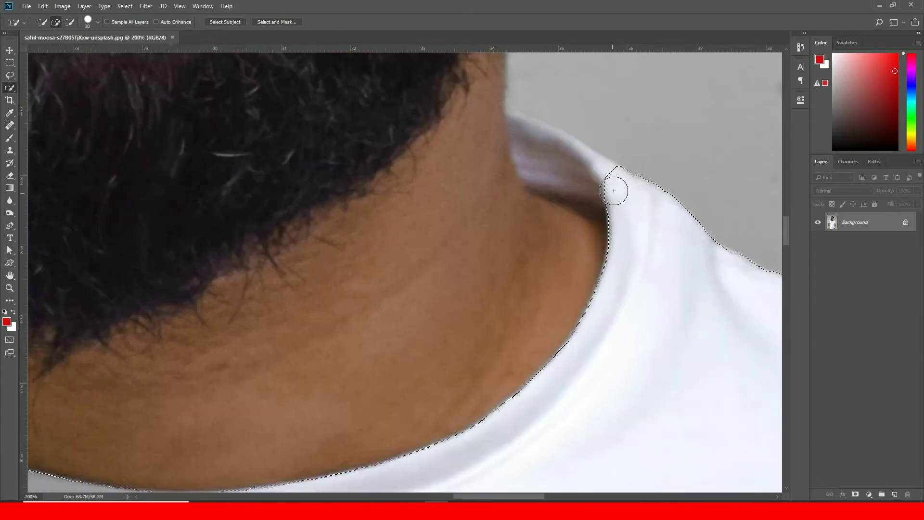
mouse_move(615, 189)
left_mouse_down()
mouse_move(596, 165)
mouse_move(545, 148)
mouse_move(534, 128)
mouse_move(586, 163)
left_mouse_up()
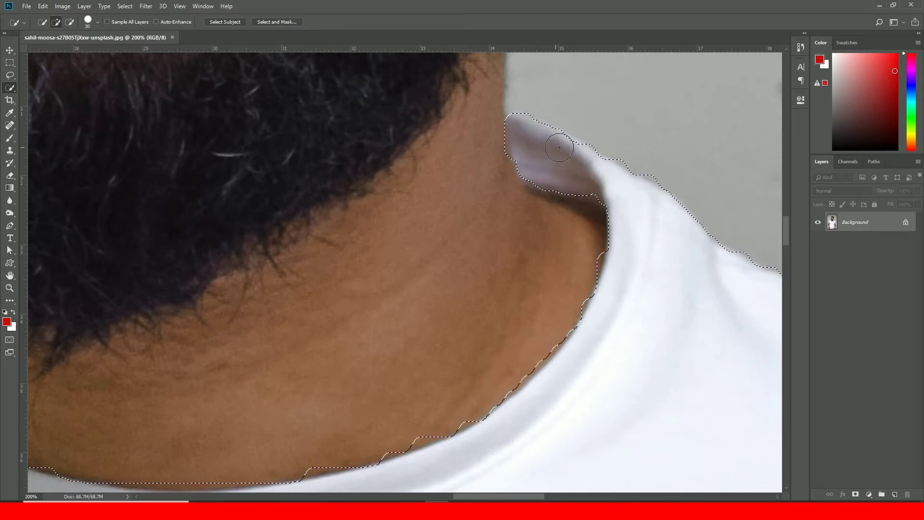
left_click_drag(559, 147, 615, 195)
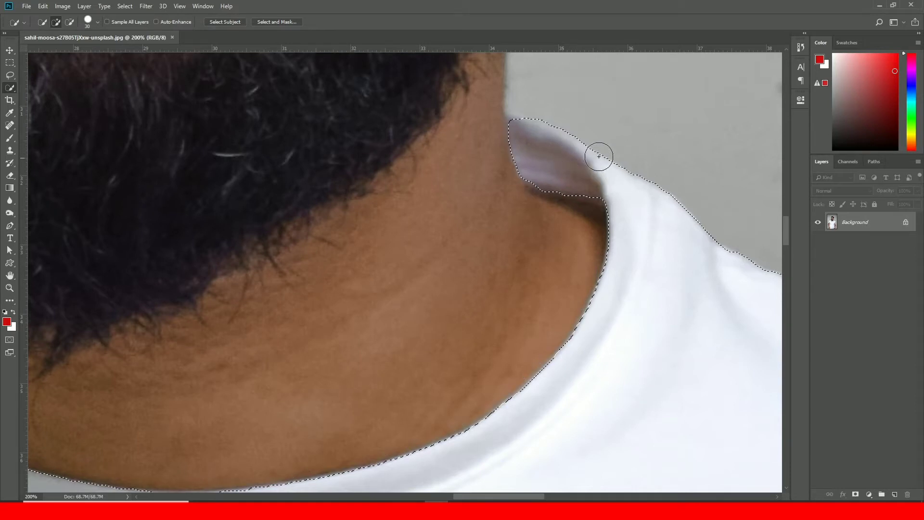
key("alt")
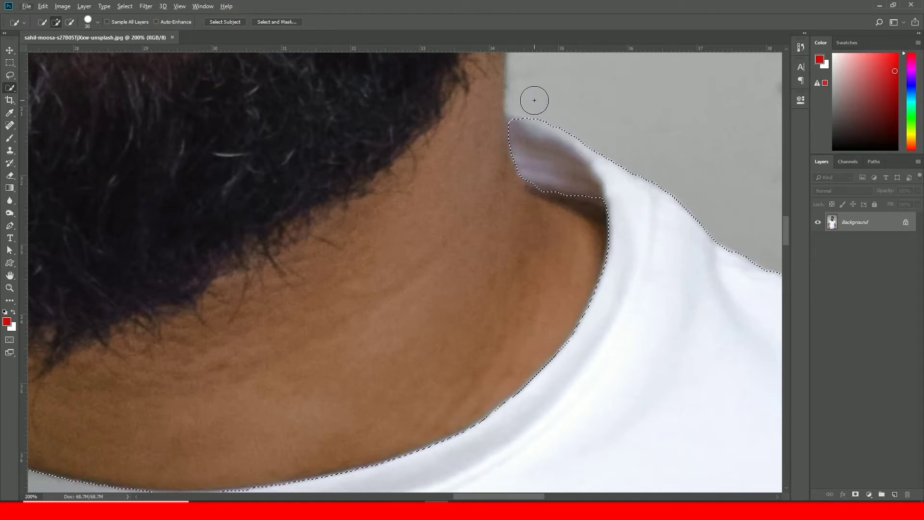
scroll(535, 193, "down", 2)
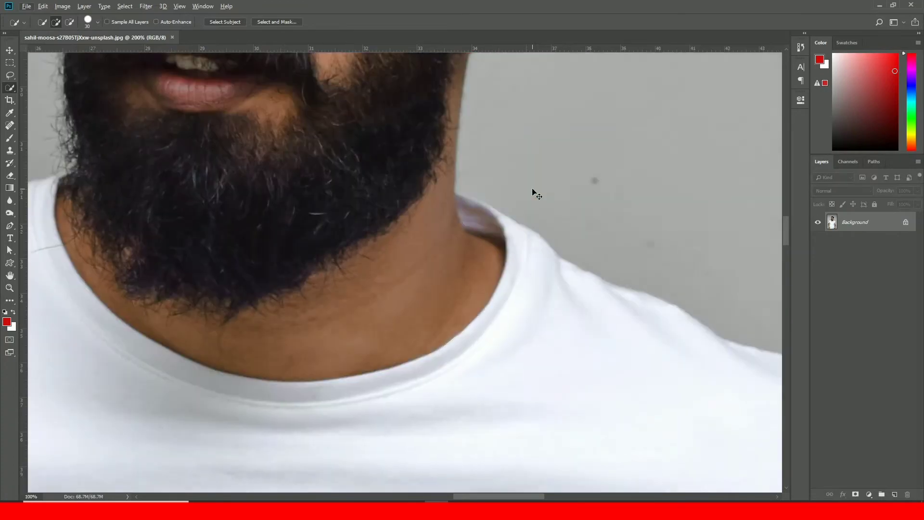
Extend the selection into the shirt's hem corner below the fingertips, reducing the brush to 20 px and 10 px
left_click_drag(435, 341, 558, 91)
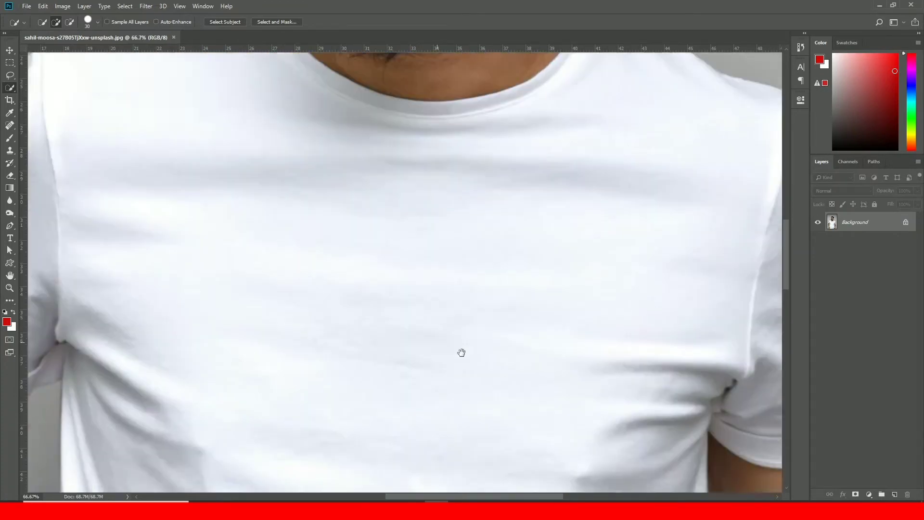
left_click_drag(463, 353, 592, 203)
mouse_move(397, 335)
left_mouse_down()
mouse_move(425, 326)
mouse_move(414, 154)
left_mouse_up()
left_click_drag(496, 316, 520, 227)
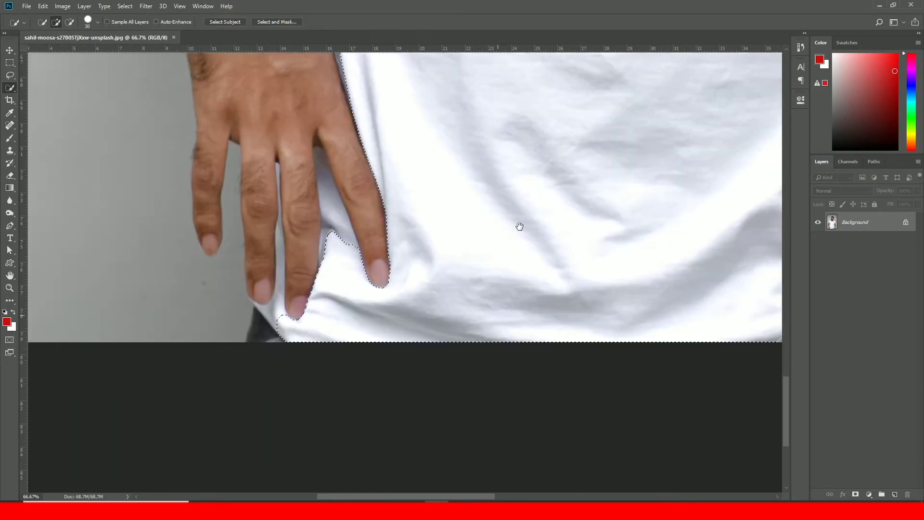
mouse_move(363, 293)
left_mouse_down()
mouse_move(379, 227)
mouse_move(407, 234)
left_mouse_up()
scroll(366, 182, "up", 1)
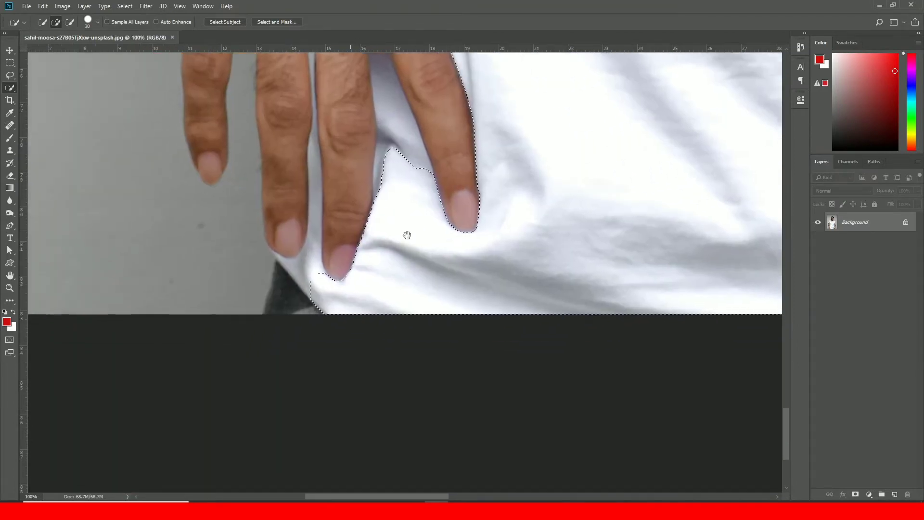
key("bracketleft")
left_click(314, 288)
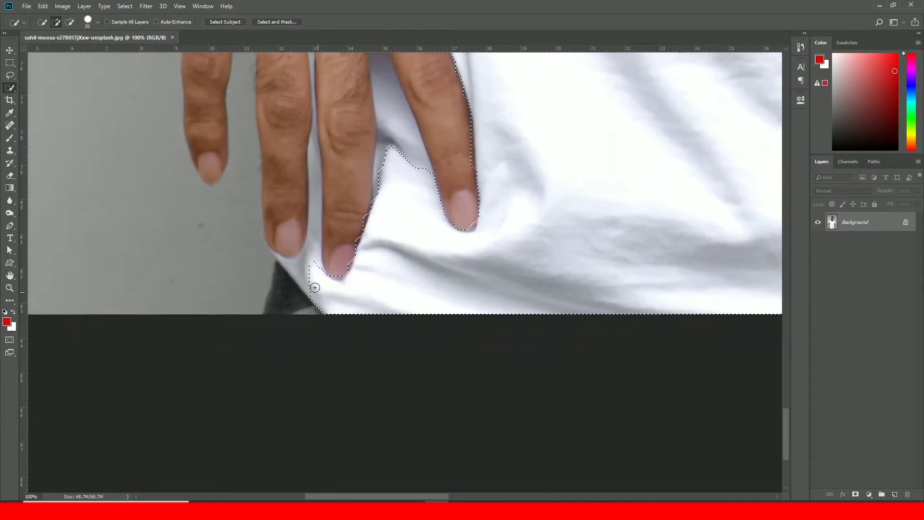
left_click(290, 268)
scroll(311, 262, "up", 1)
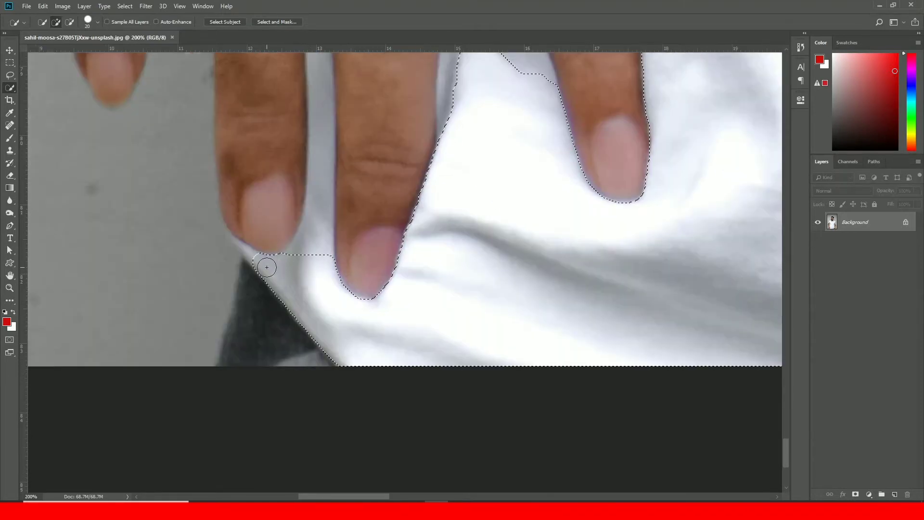
key("bracketleft")
left_click(247, 256)
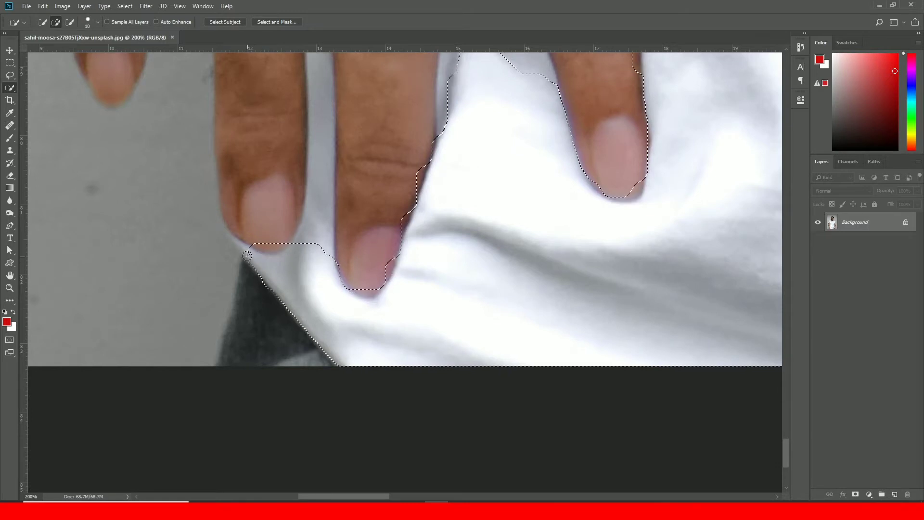
Add the narrow strip of fabric between the two middle fingers to the selection, using brush sizes of 10 and 7 px
mouse_move(306, 243)
left_mouse_down()
mouse_move(322, 334)
mouse_move(333, 307)
left_mouse_up()
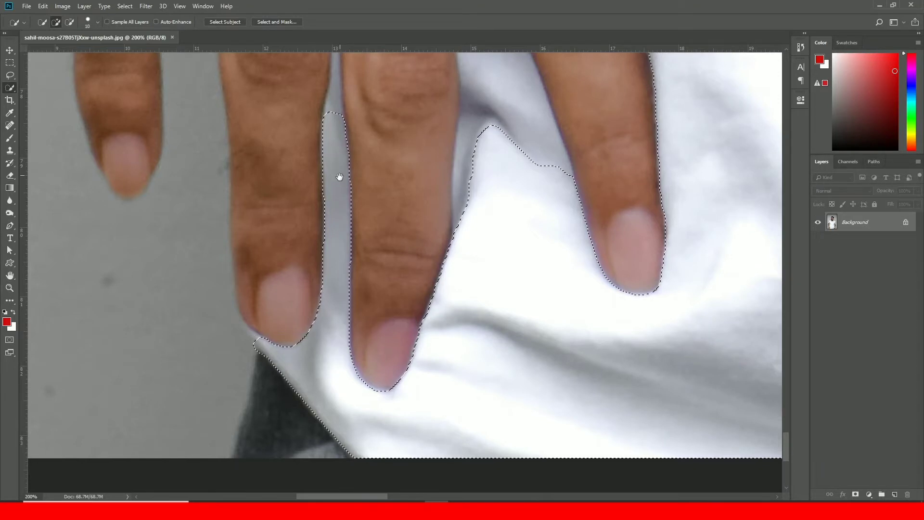
left_click_drag(339, 178, 340, 331)
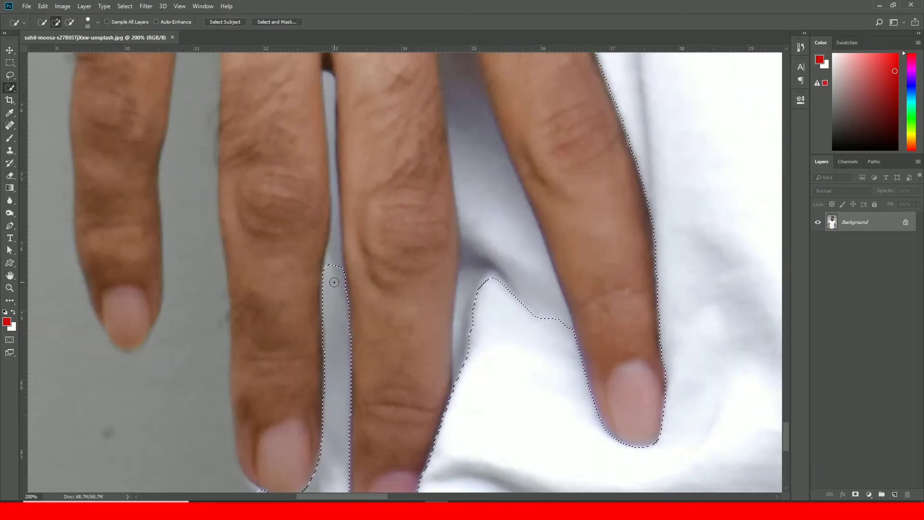
left_click_drag(334, 273, 336, 241)
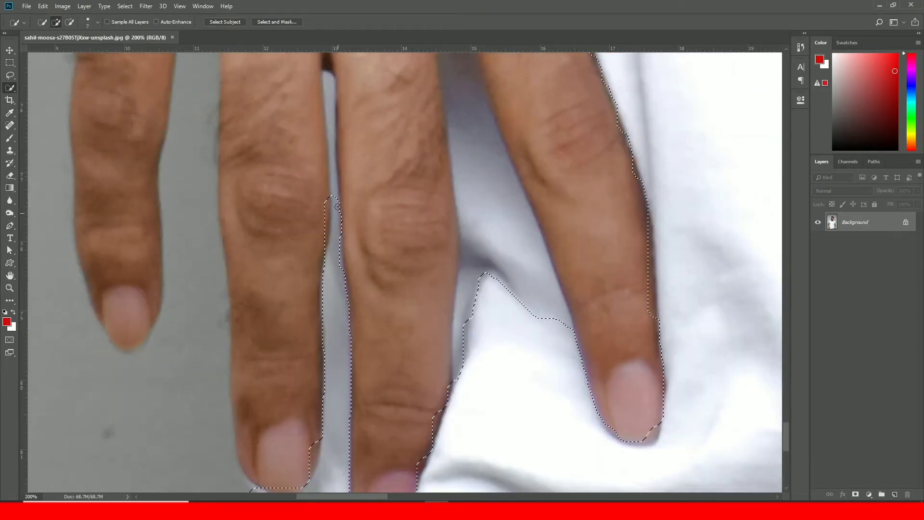
left_click_drag(338, 198, 334, 151)
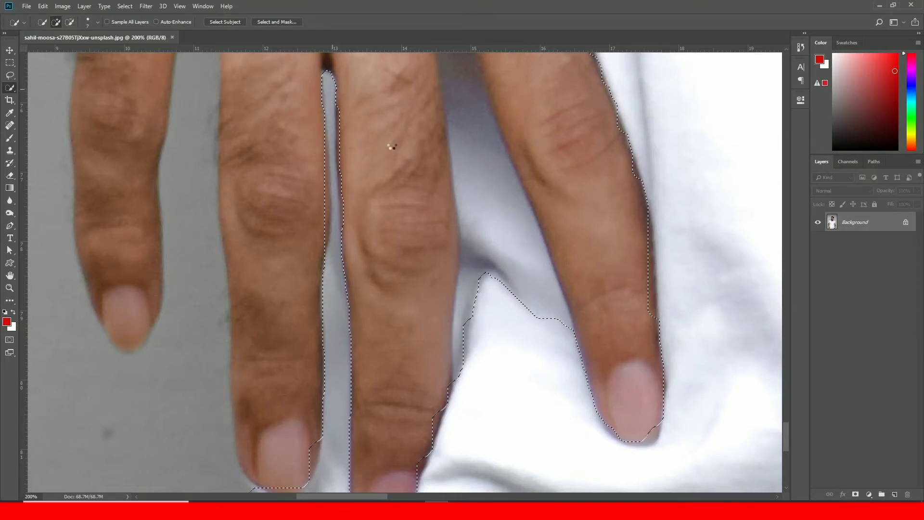
Add the shaded shirt fabric in the wider gap beside the index finger to the selection
left_click_drag(472, 191, 467, 228)
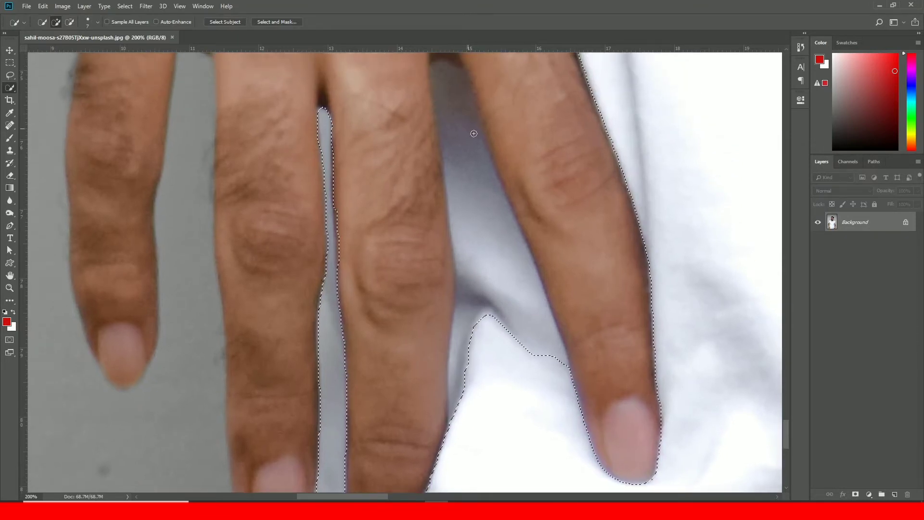
mouse_move(472, 162)
left_mouse_down()
mouse_move(506, 295)
mouse_move(531, 317)
left_mouse_up()
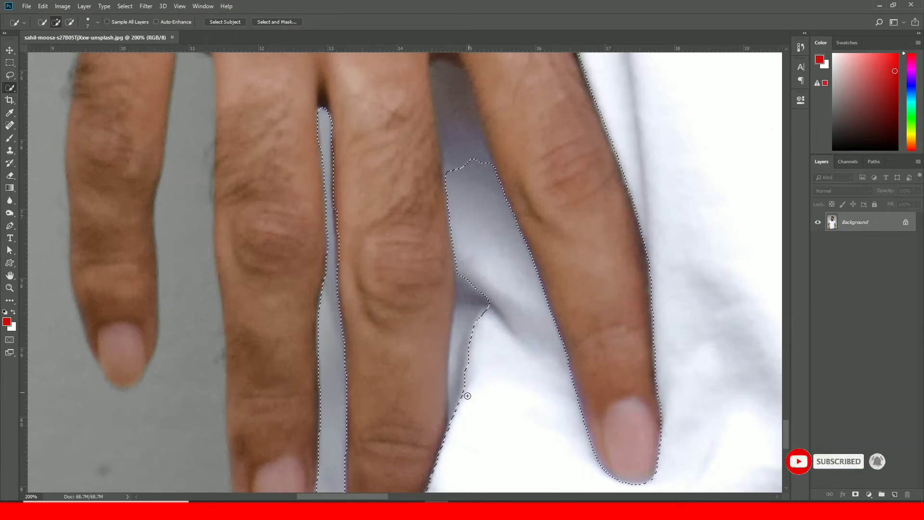
left_click_drag(461, 399, 454, 362)
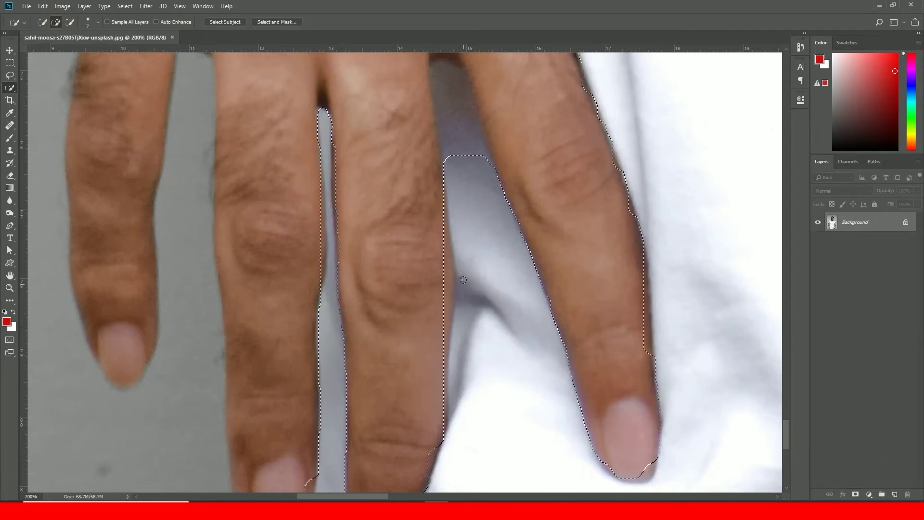
scroll(470, 289, "up", 5)
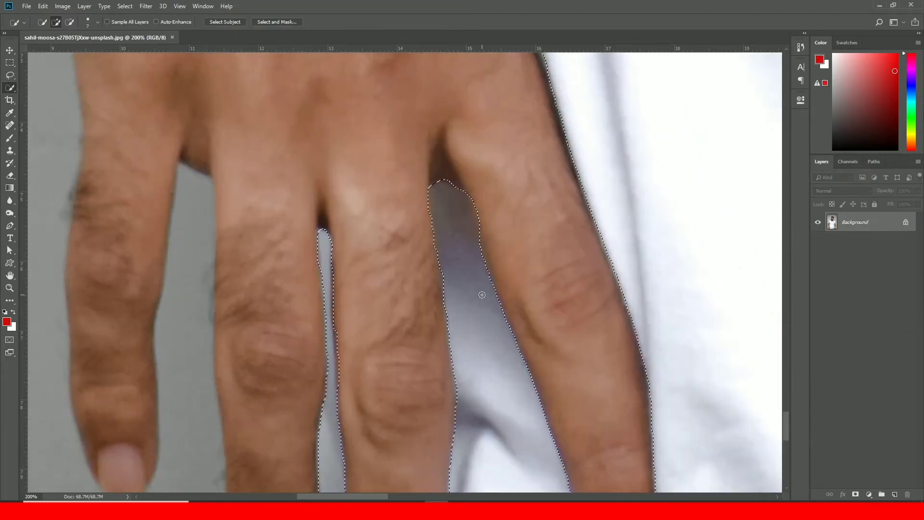
Include the shadowed strip of shirt along the edge of the same hand in the selection
key("ctrl+minus")
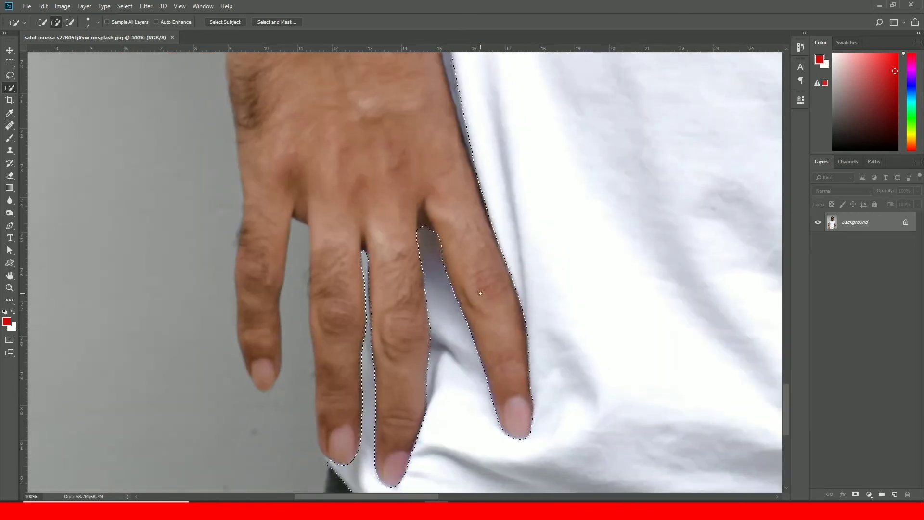
scroll(535, 289, "up", 8)
left_click(473, 271)
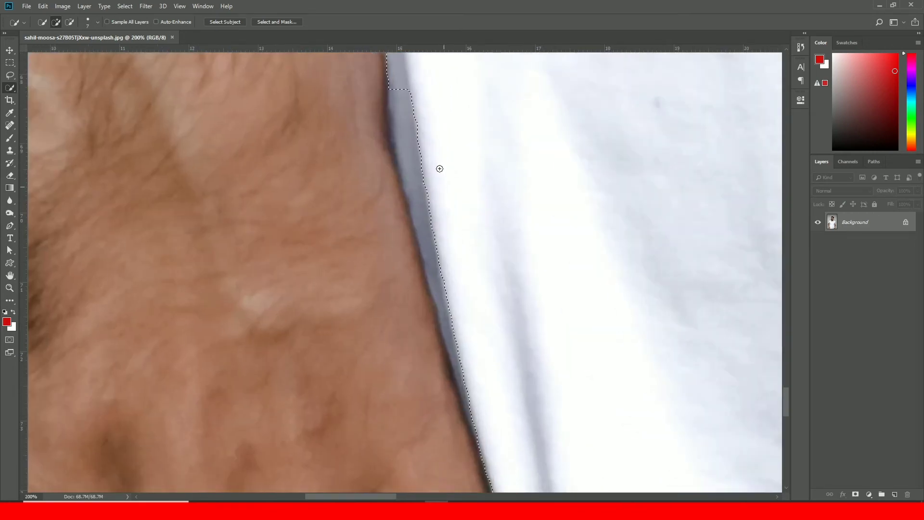
left_click_drag(417, 82, 412, 106)
mouse_move(483, 346)
left_mouse_down()
mouse_move(434, 169)
mouse_move(422, 176)
mouse_move(401, 164)
mouse_move(421, 196)
left_mouse_up()
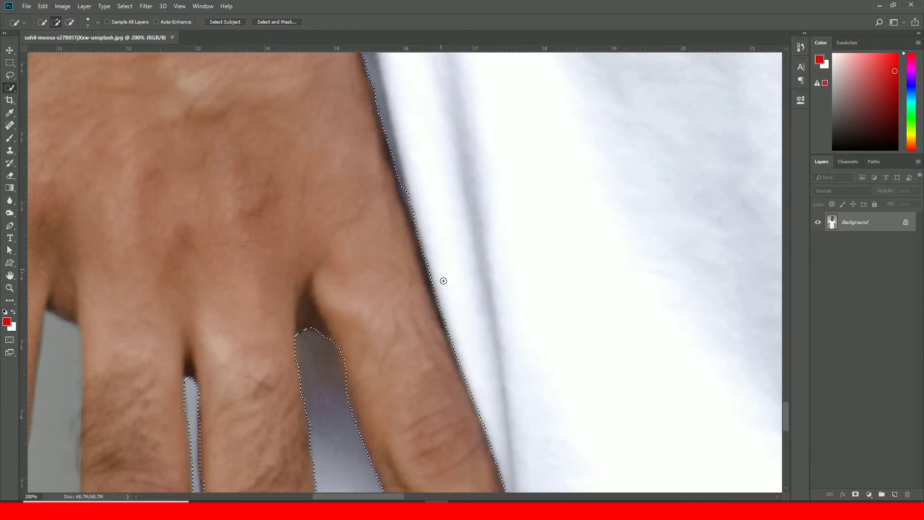
key("ctrl+minus")
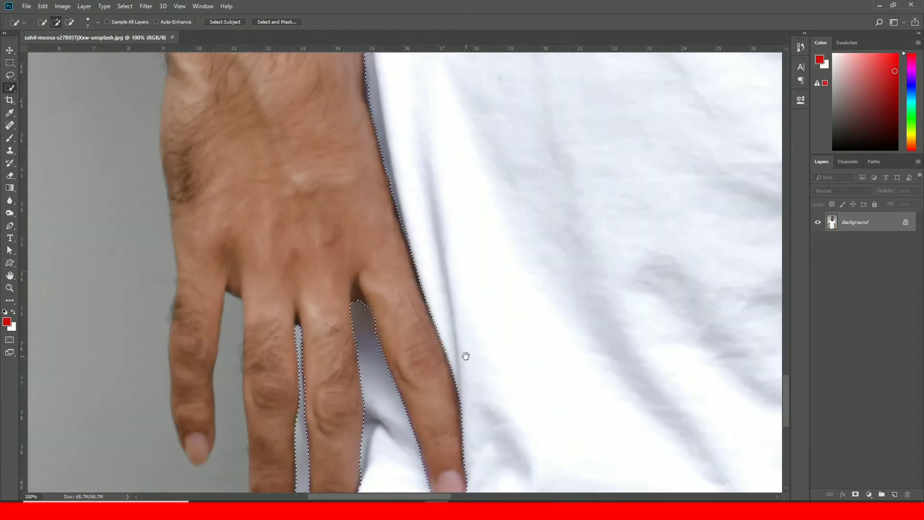
Add the hem beneath the opposite hand and the small gap between its fingers to the selection
left_click_drag(464, 355, 440, 225)
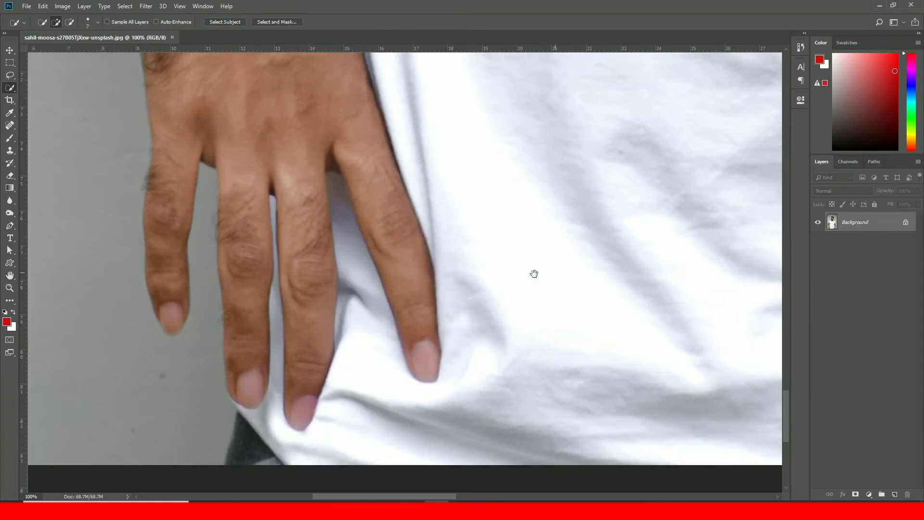
scroll(509, 291, "right", 10)
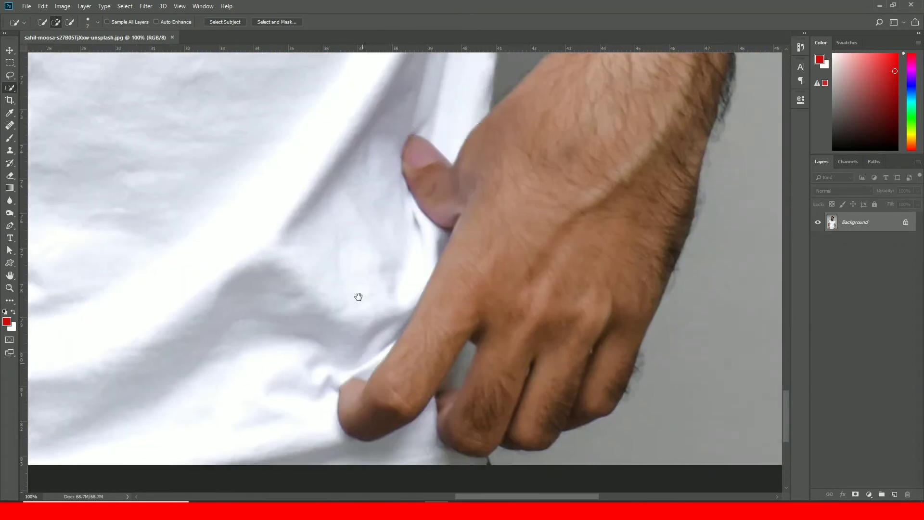
scroll(357, 297, "down", 5)
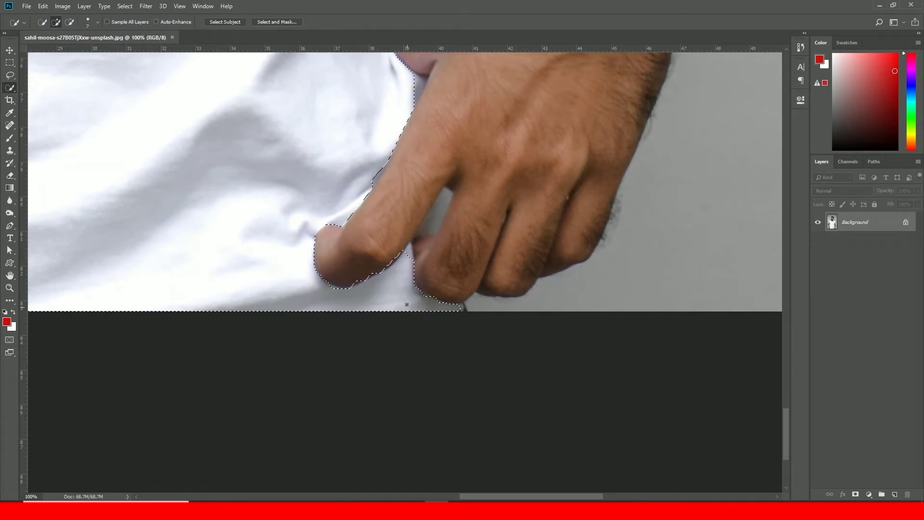
scroll(406, 305, "up", 1)
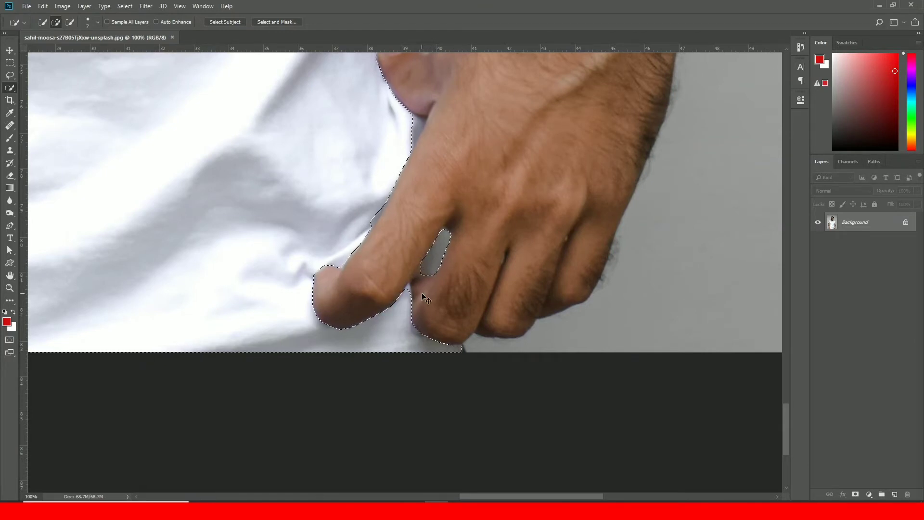
key("ctrl+minus")
key("ctrl+plus")
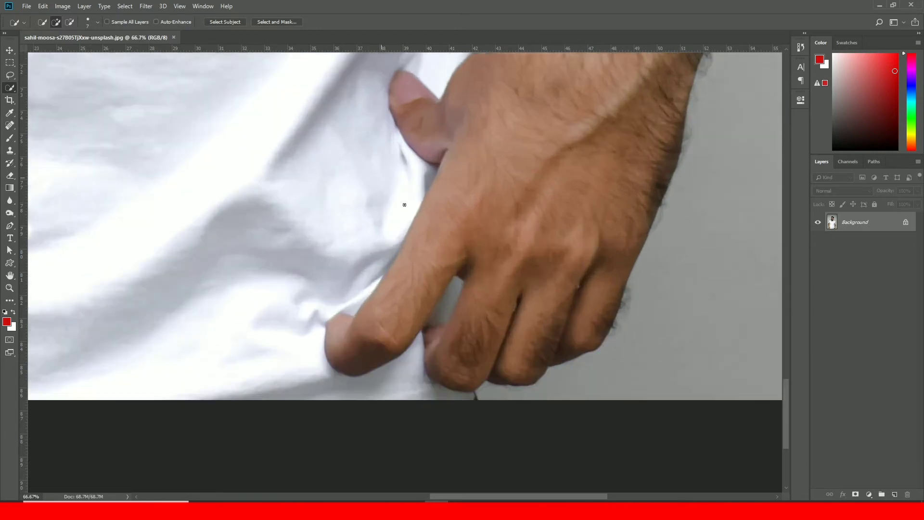
Add the shirt edge beside the thumb to the selection, and include the shirt's side edge along the arm with a 25 px brush
left_click_drag(424, 180, 430, 177)
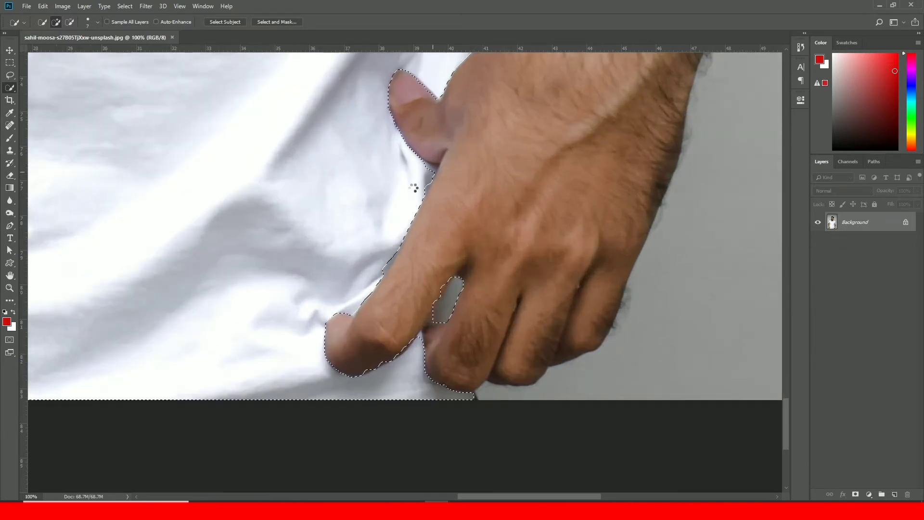
left_click_drag(401, 218, 412, 351)
left_click_drag(407, 164, 418, 378)
left_click_drag(425, 225, 444, 373)
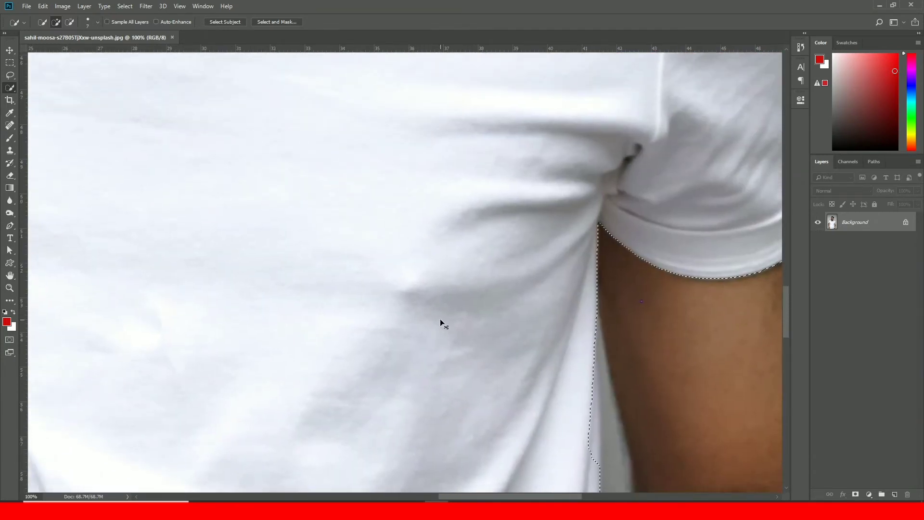
left_click_drag(440, 315, 330, 192)
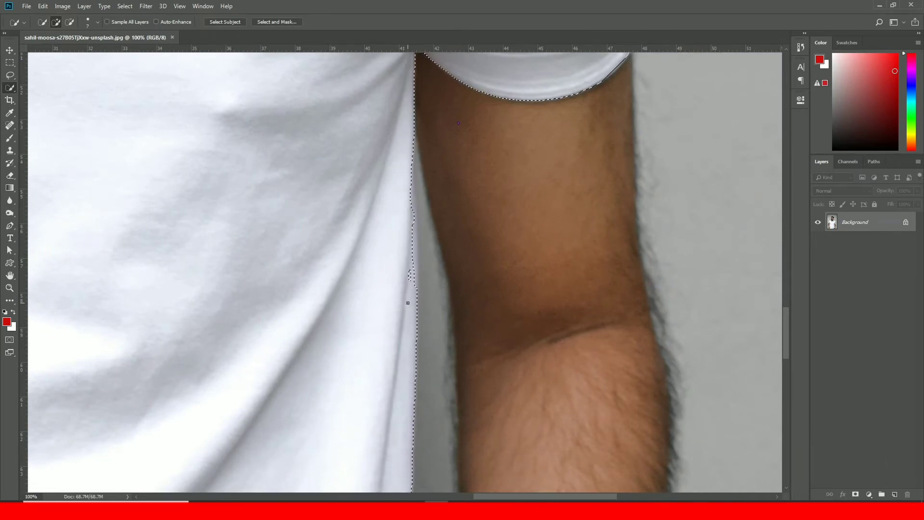
key("]")
key("]")
key("]")
key("]")
key("]")
key("]")
left_click(407, 286)
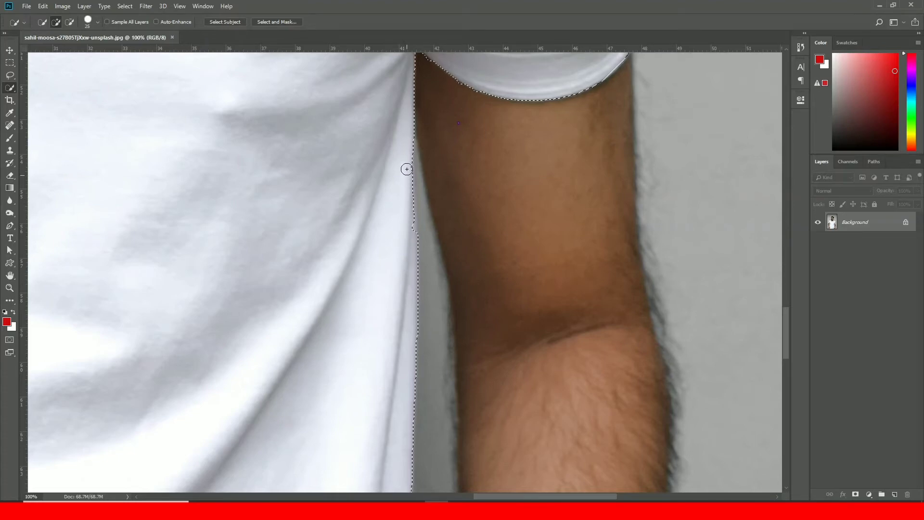
left_click_drag(408, 187, 408, 204)
Check the selection outline around the collar, shoulders and sleeves, ending with the whole photo in view
key("ctrl+minus")
key("ctrl+minus")
left_click_drag(393, 143, 450, 333)
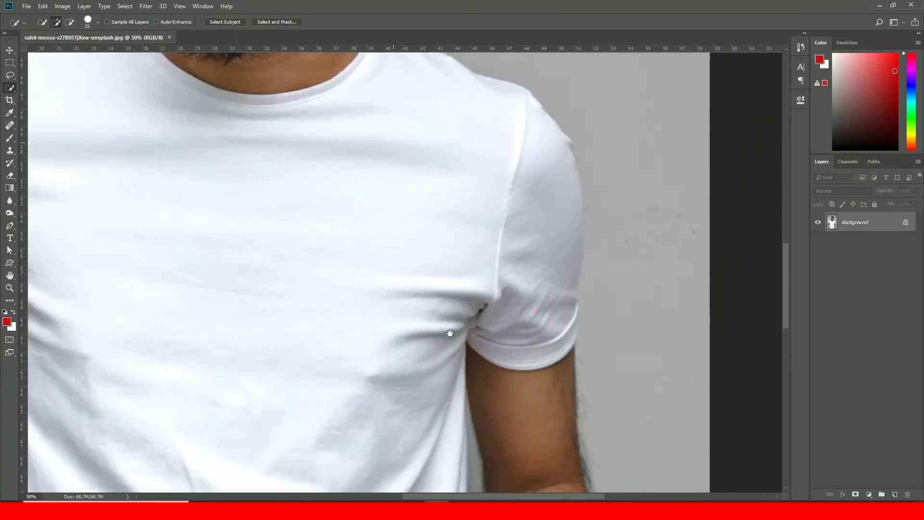
key("ctrl+minus")
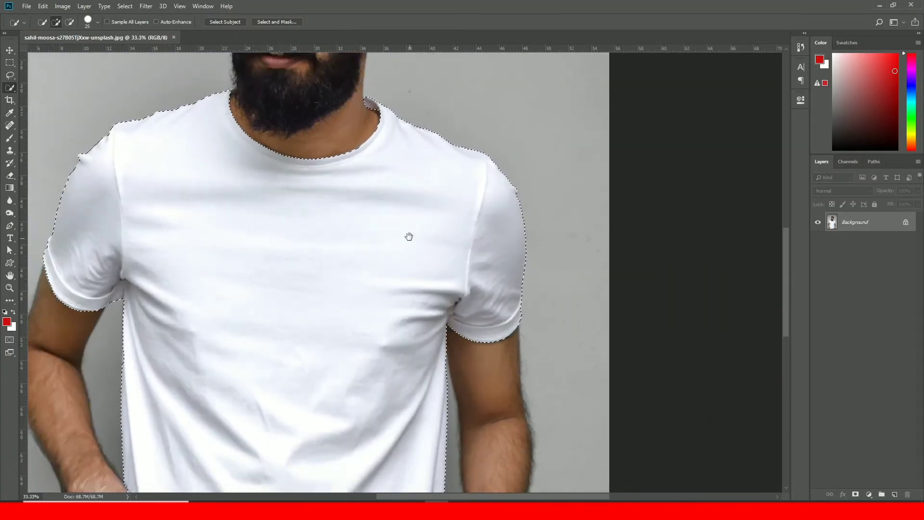
left_click_drag(409, 237, 547, 260)
mouse_move(472, 306)
left_mouse_down()
mouse_move(479, 251)
mouse_move(446, 183)
left_mouse_up()
key("ctrl+0")
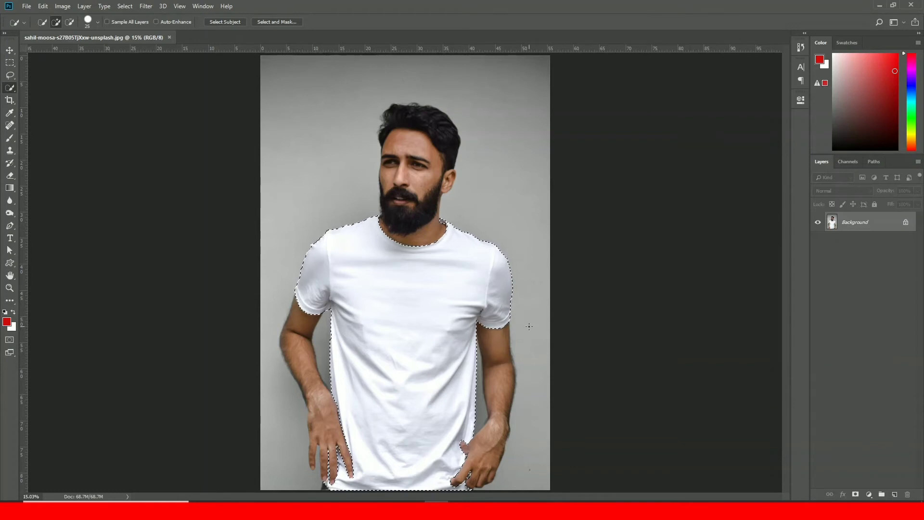
Copy the selected T-shirt to a new layer and inspect the cutout by temporarily hiding the Background layer
key("ctrl+j")
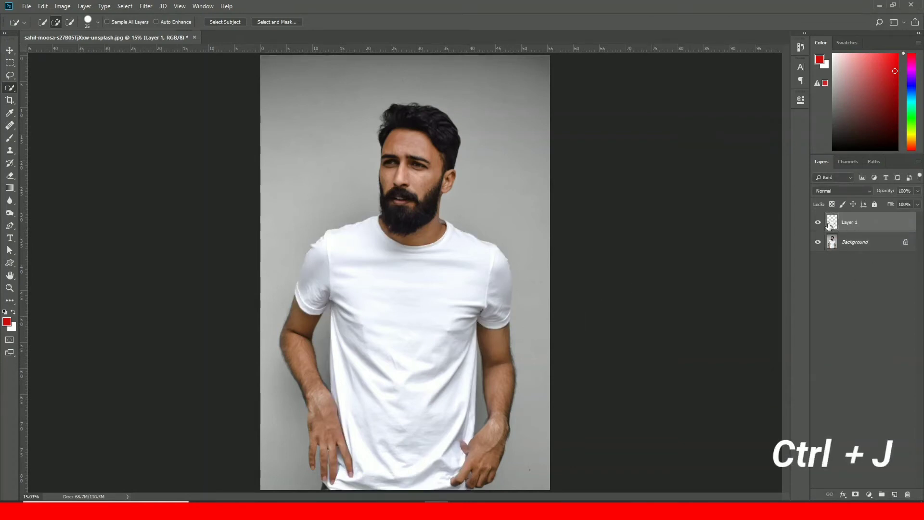
left_click(818, 242)
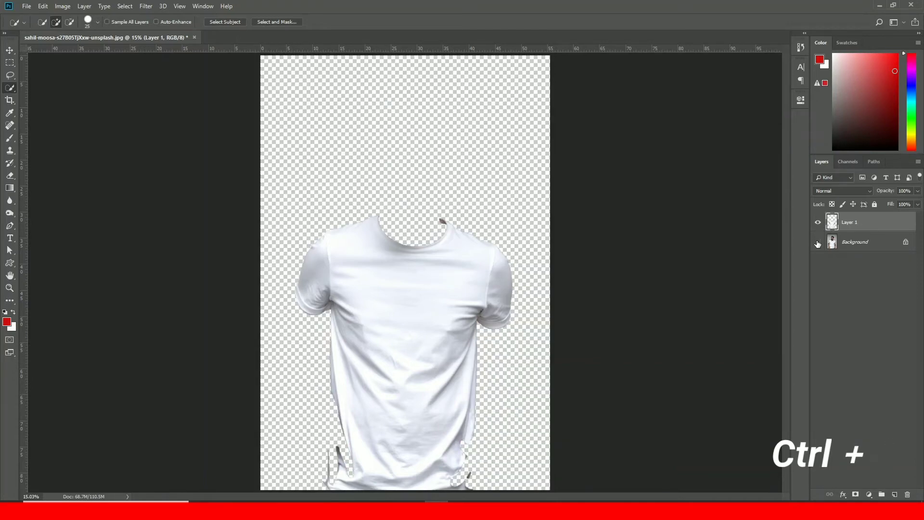
left_click(818, 243)
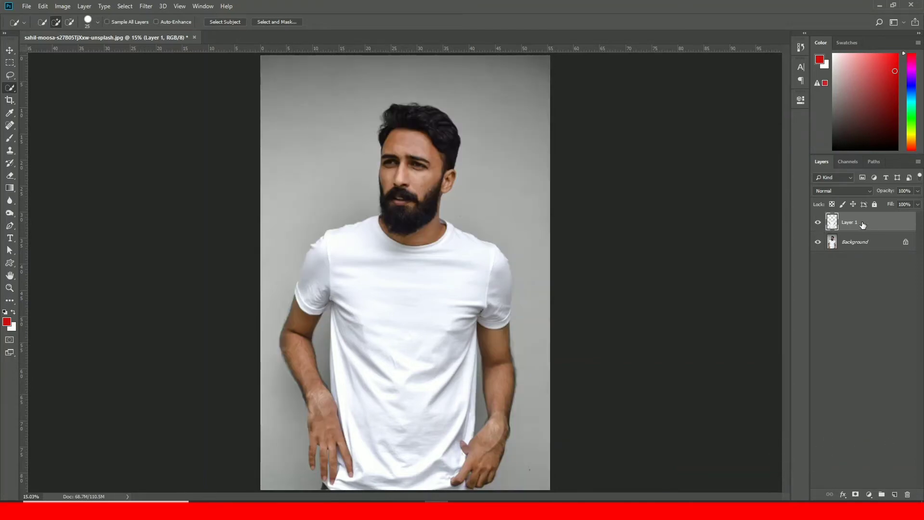
Add a new layer above the T-shirt copy and fill it with bright cyan #14d7f4
left_click(897, 496)
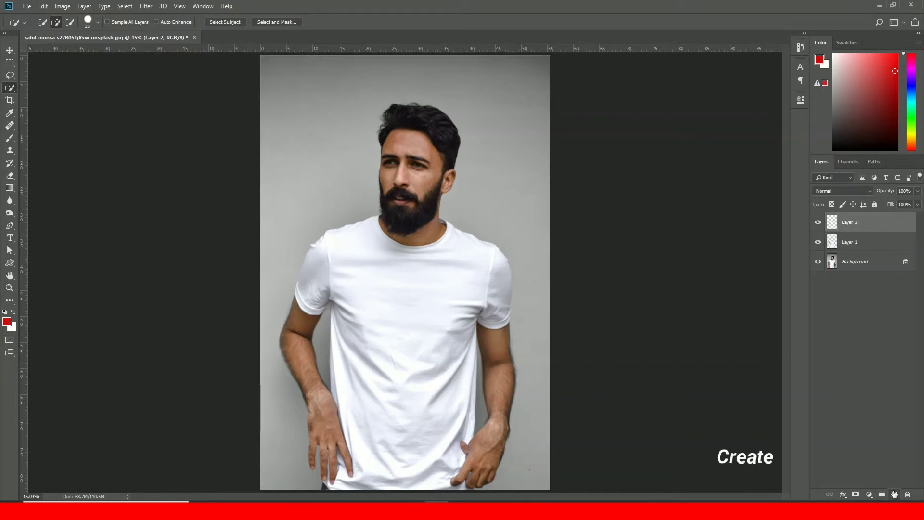
left_click(7, 322)
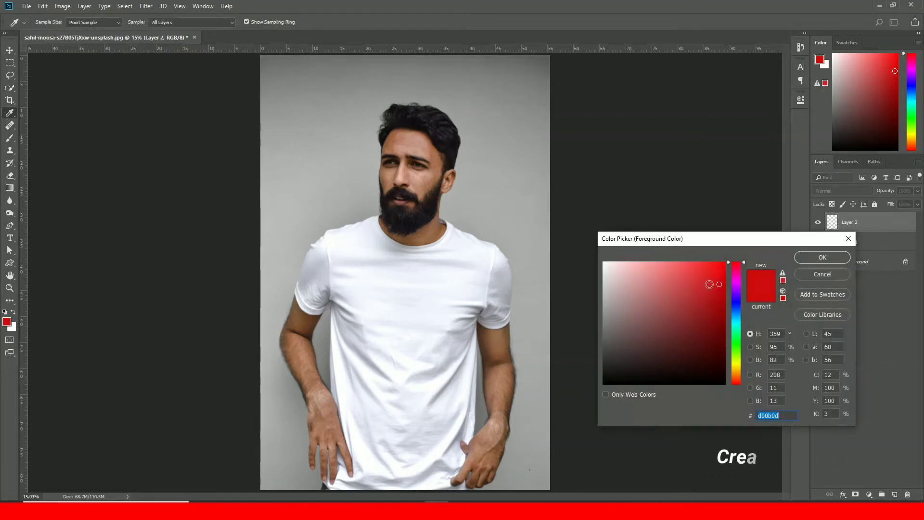
left_click(709, 284)
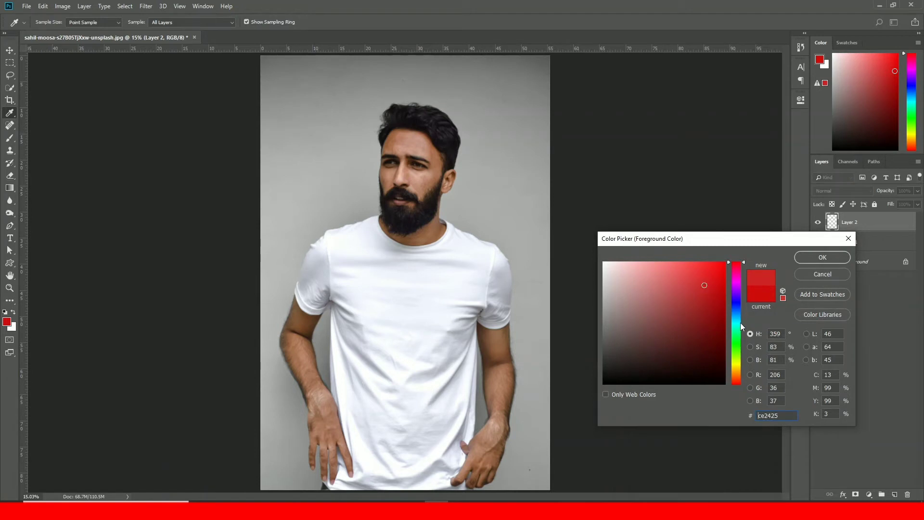
left_click(739, 321)
left_click(713, 274)
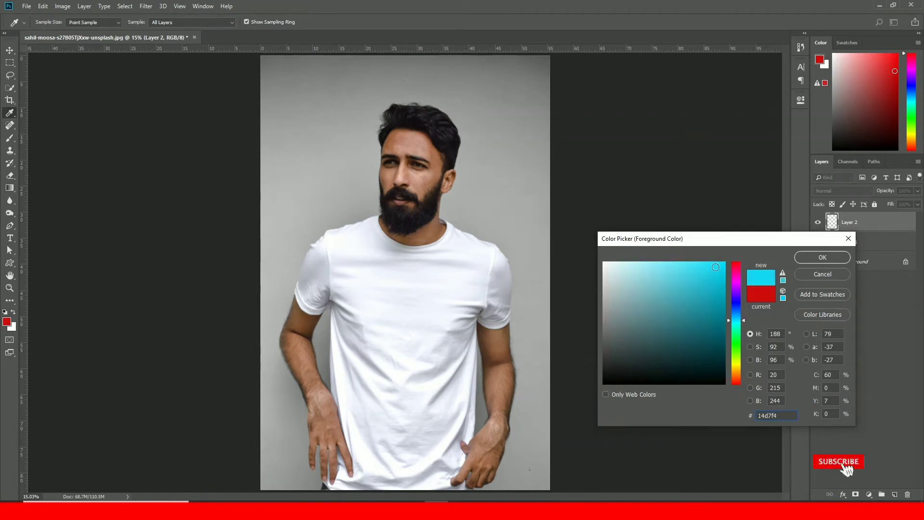
left_click(807, 260)
key("w")
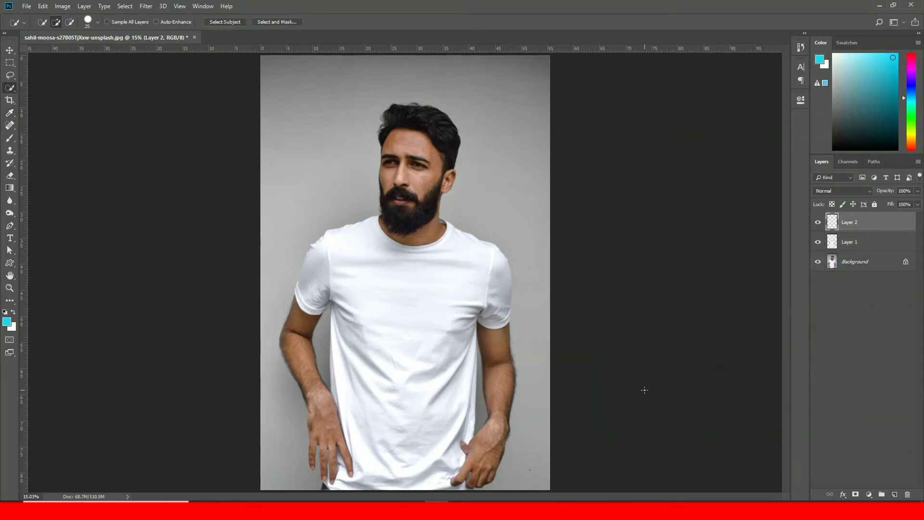
key("alt+BackSpace")
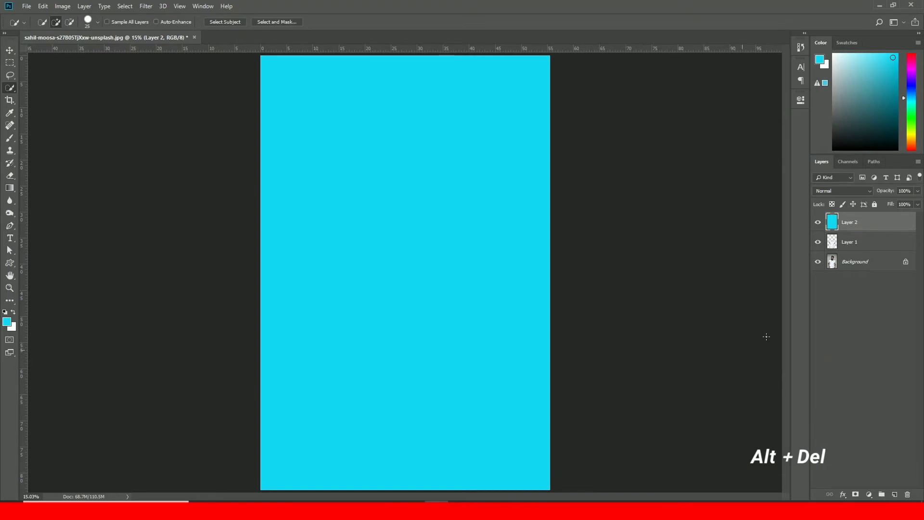
Mask the cyan layer with the T-shirt outline loaded from Layer 1 and set its blending mode to Multiply
left_click(833, 245, "ctrl")
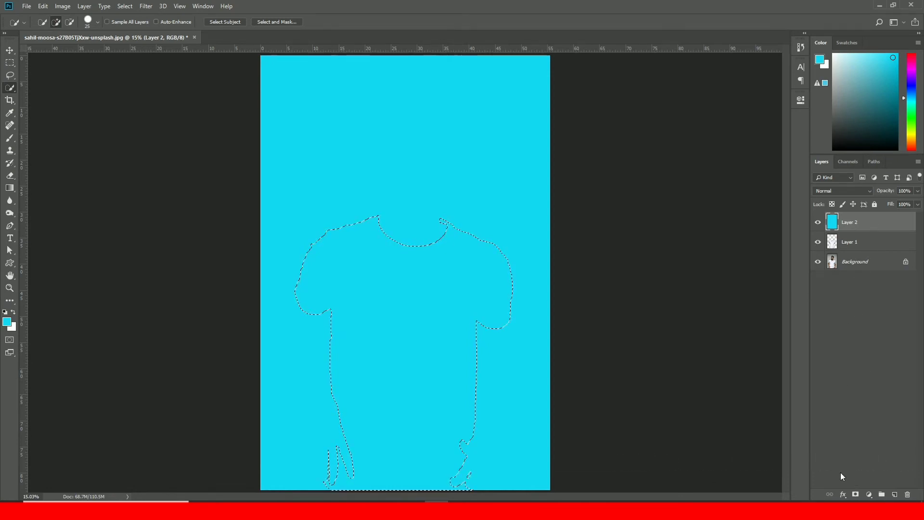
left_click(856, 495)
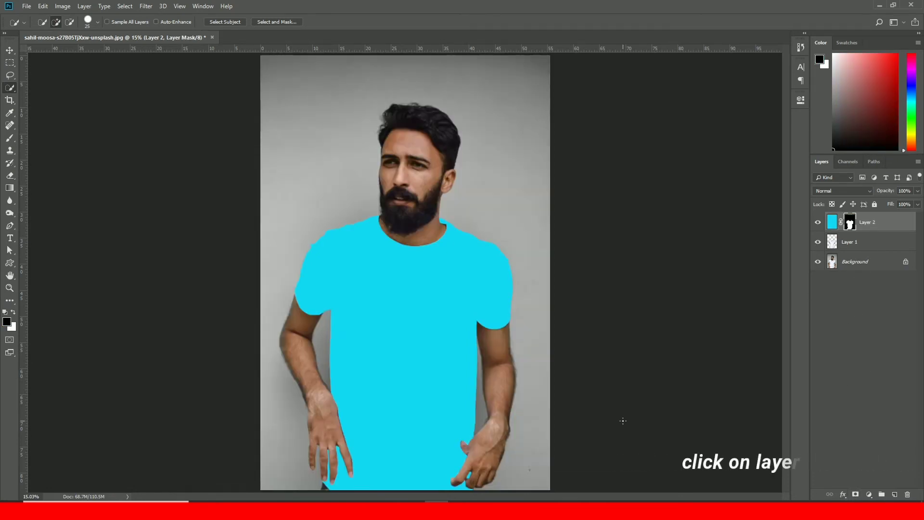
left_click(10, 51)
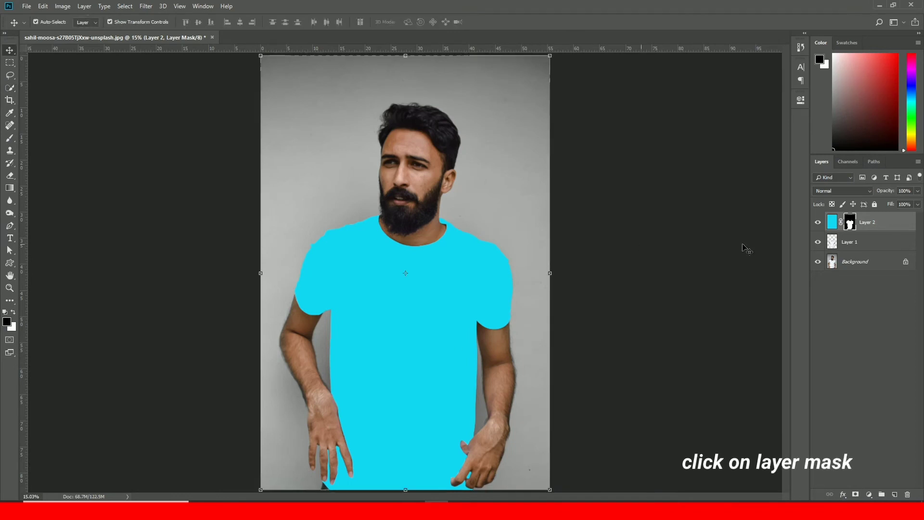
left_click(833, 222)
left_click(845, 192)
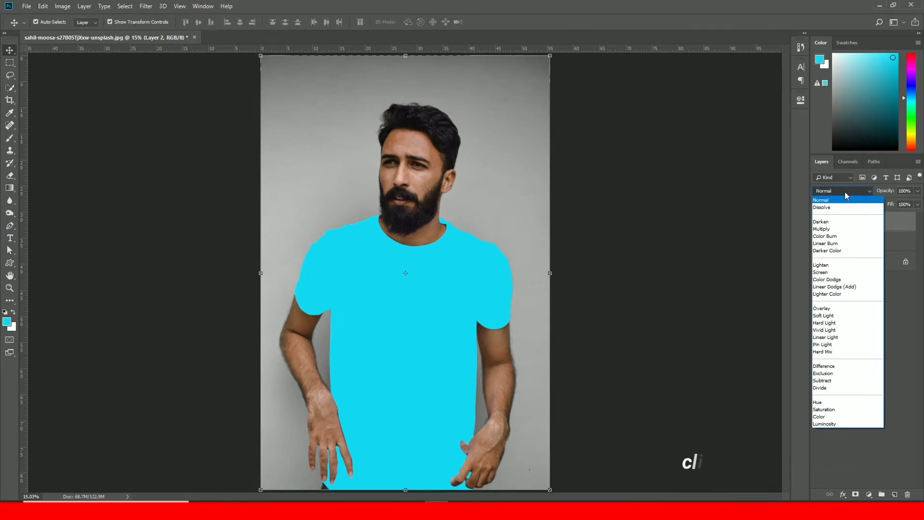
left_click(836, 230)
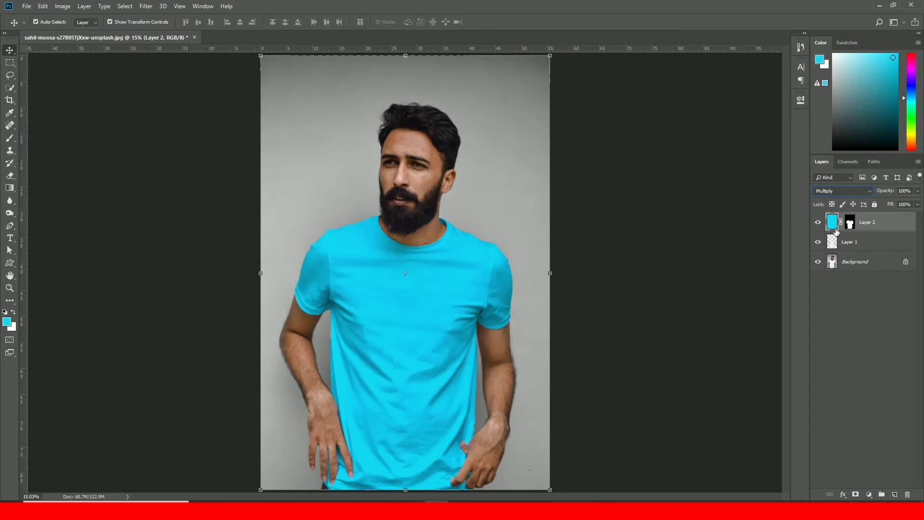
left_click(660, 337)
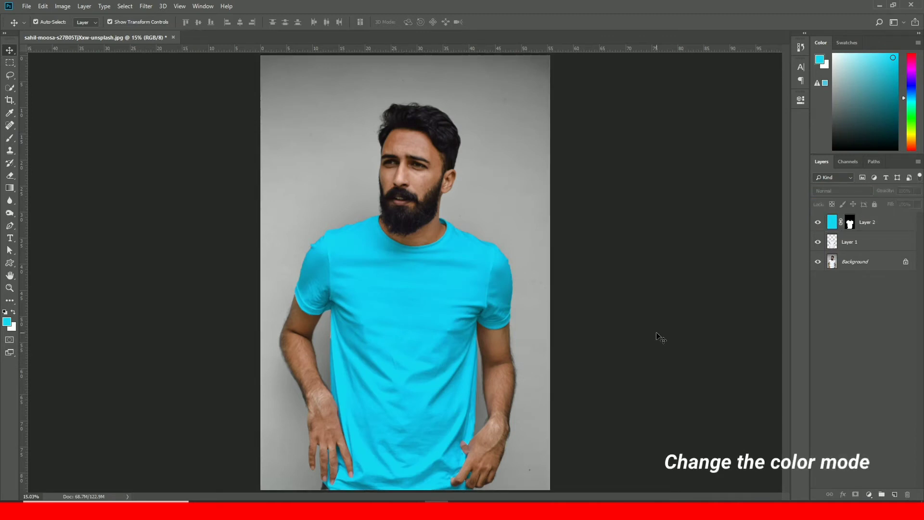
Compare the T-shirt before and after recolouring by toggling the visibility of the cyan layer
key("ctrl")
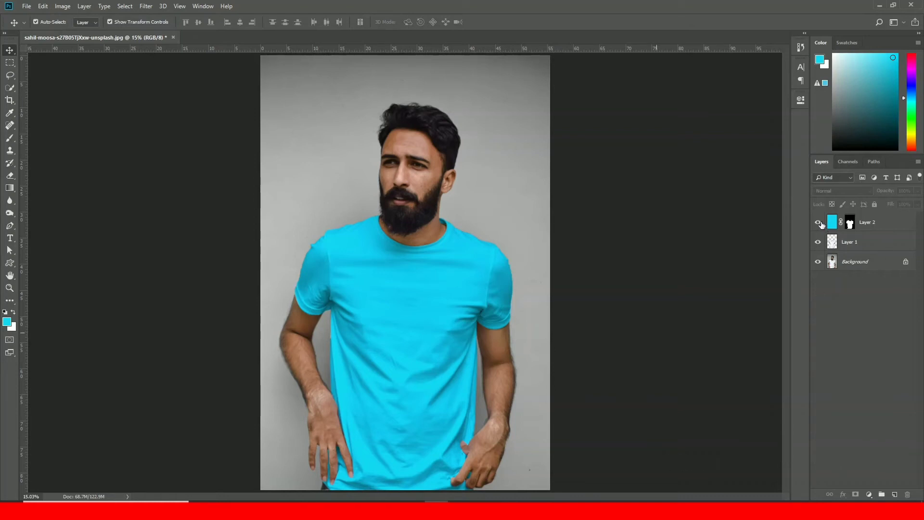
left_click(821, 225)
left_click(818, 223)
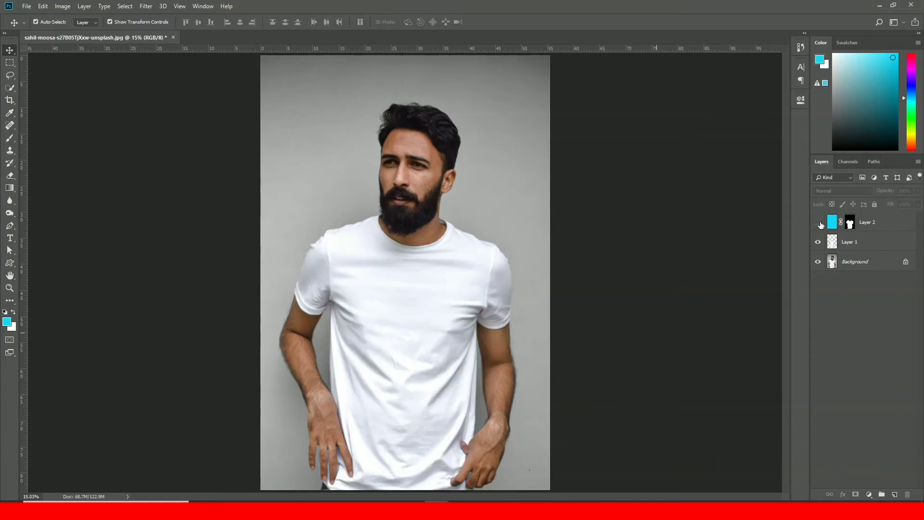
left_click(818, 223)
Refill the masked colour layer with yellow #f4e214 to recolour the T-shirt
left_click(837, 227)
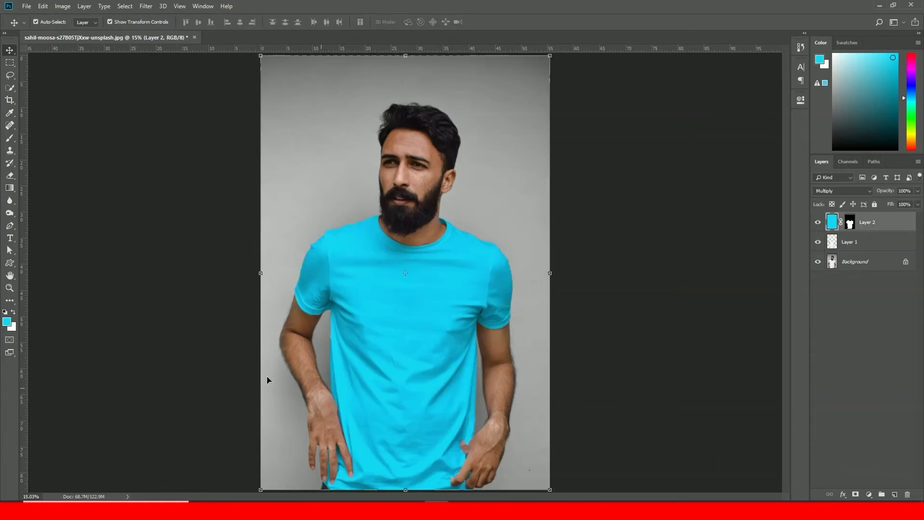
left_click(8, 322)
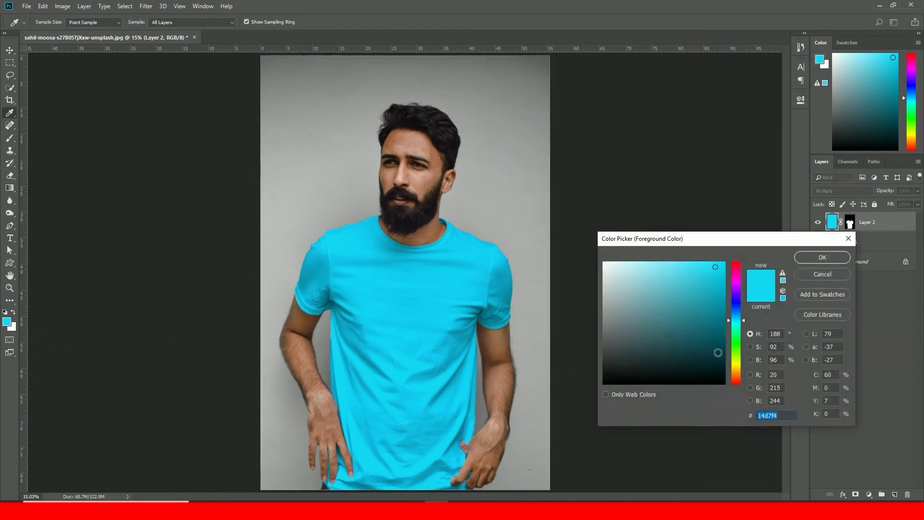
left_click(737, 365)
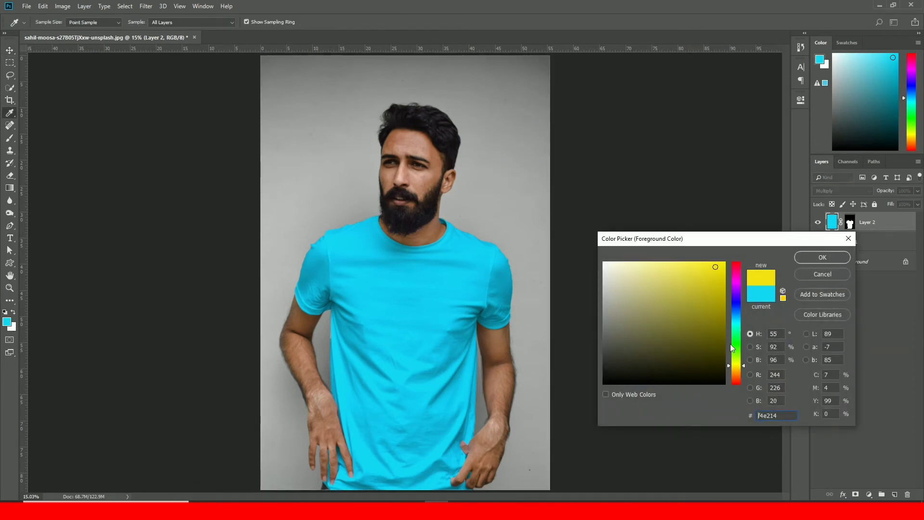
left_click(824, 259)
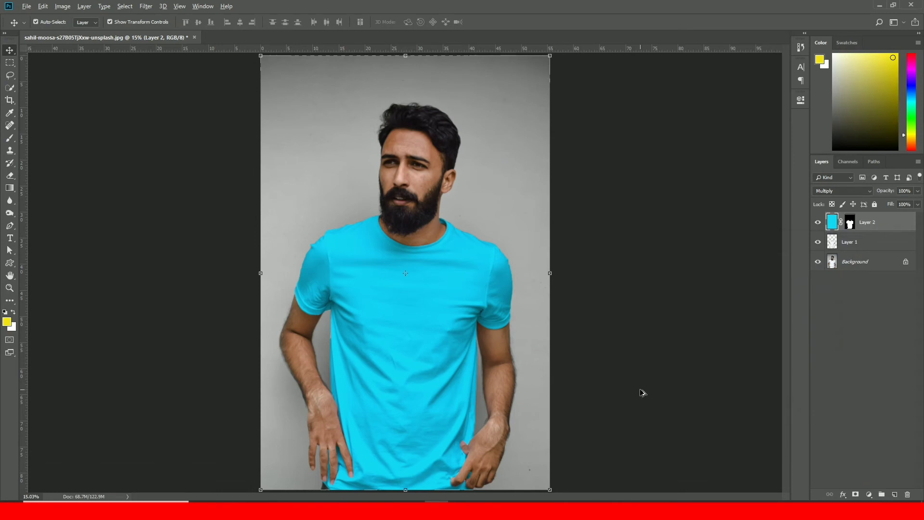
key("alt+BackSpace")
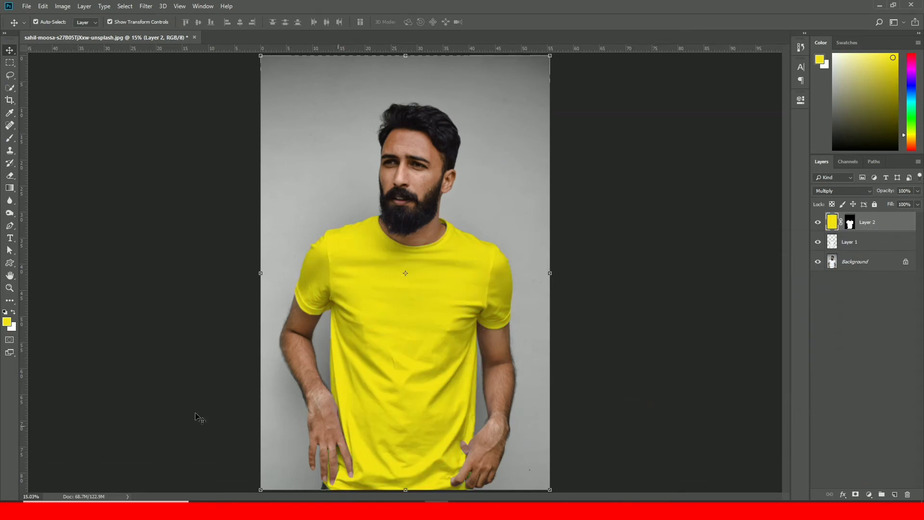
Change the T-shirt to magenta by refilling the masked colour layer with #f41488
left_click(9, 326)
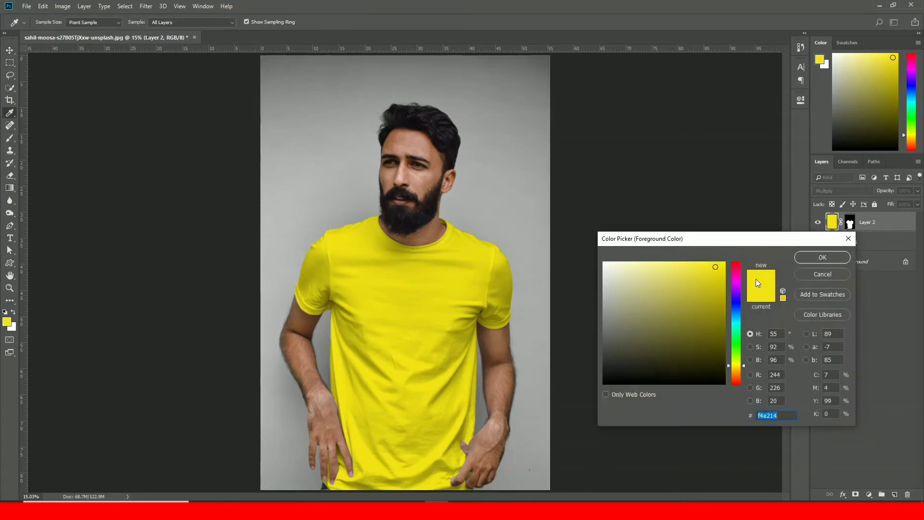
left_click(737, 273)
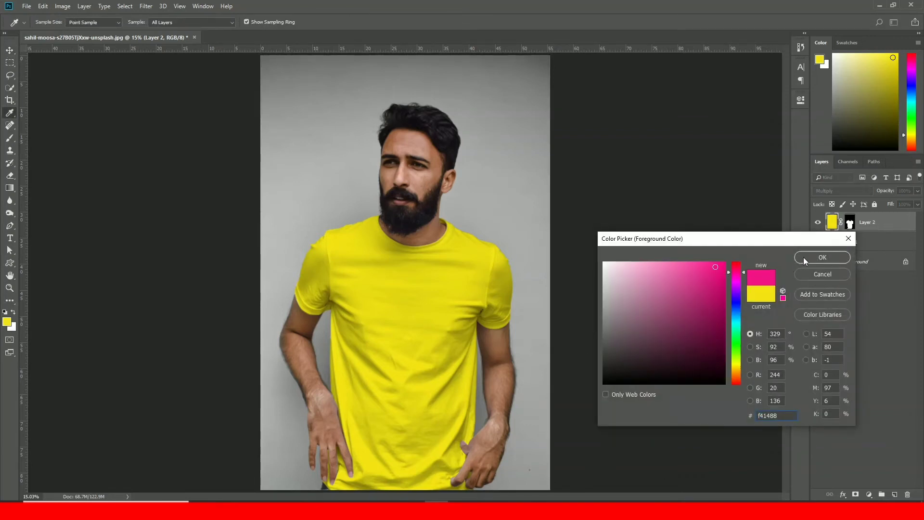
left_click(805, 258)
key("v")
key("alt+BackSpace")
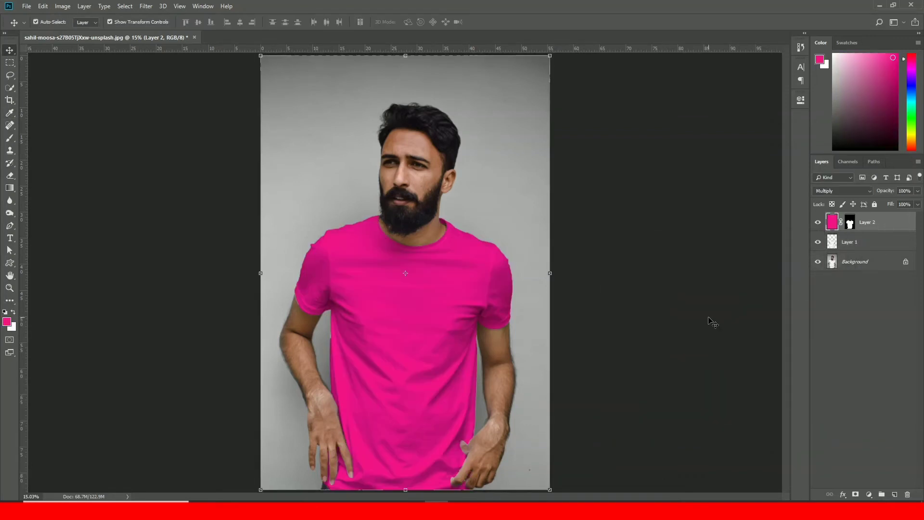
Recolour the T-shirt blue by refilling the masked colour layer with #1463f4
key("i")
left_click(7, 321)
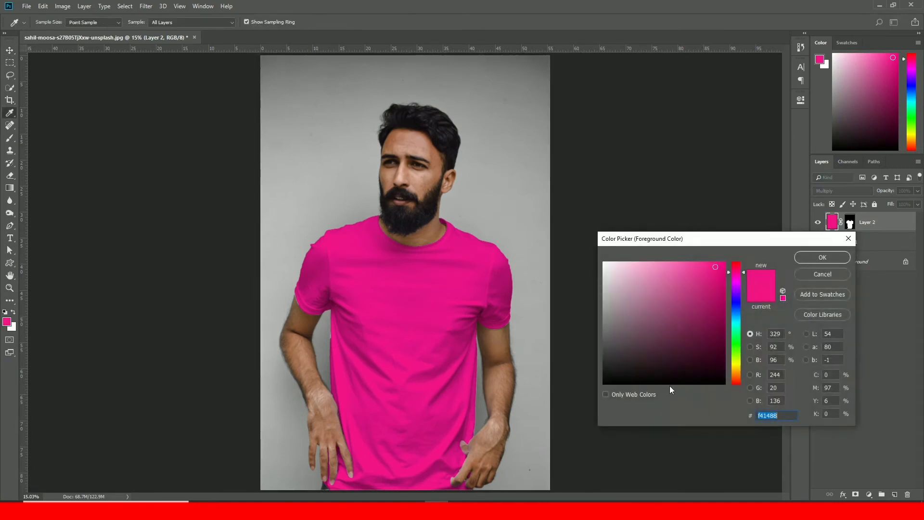
left_click(736, 314)
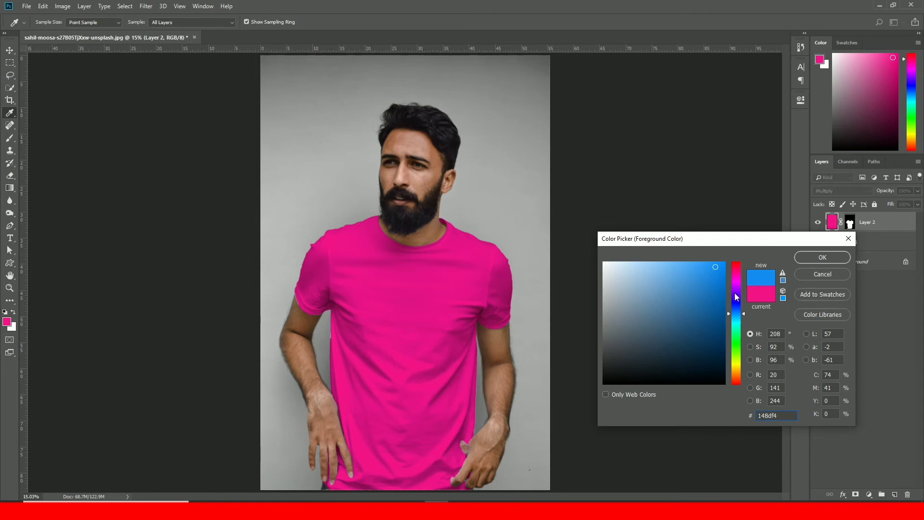
left_click(737, 310)
left_click(809, 259)
key("v")
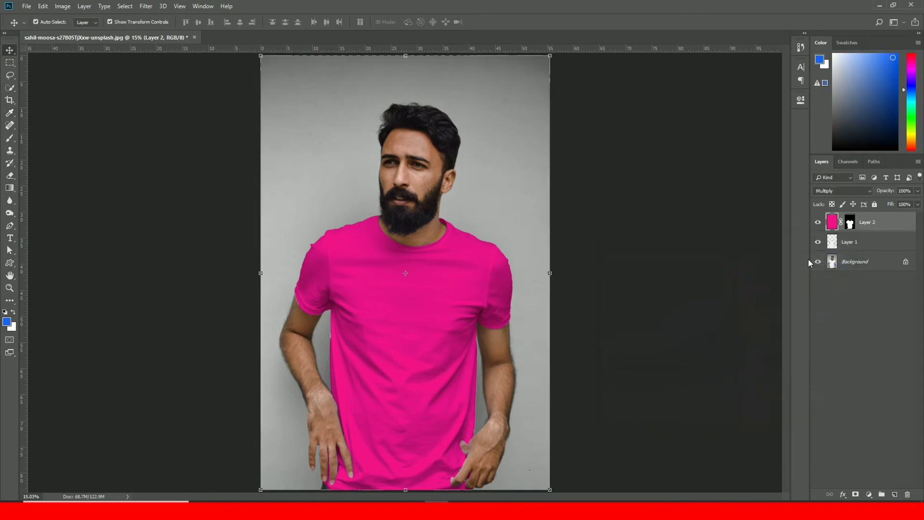
key("alt+BackSpace")
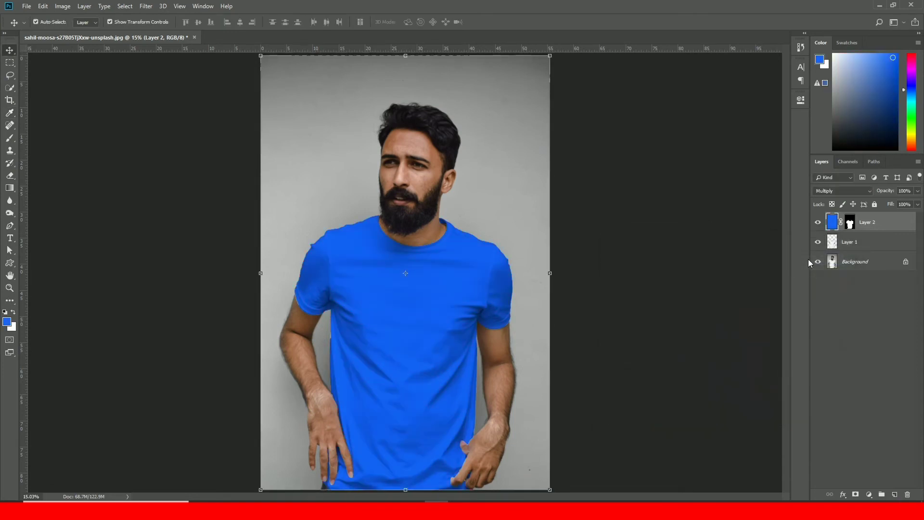
Change the T-shirt to bright cyan by shifting the foreground hue and refilling the masked colour layer
left_click(7, 322)
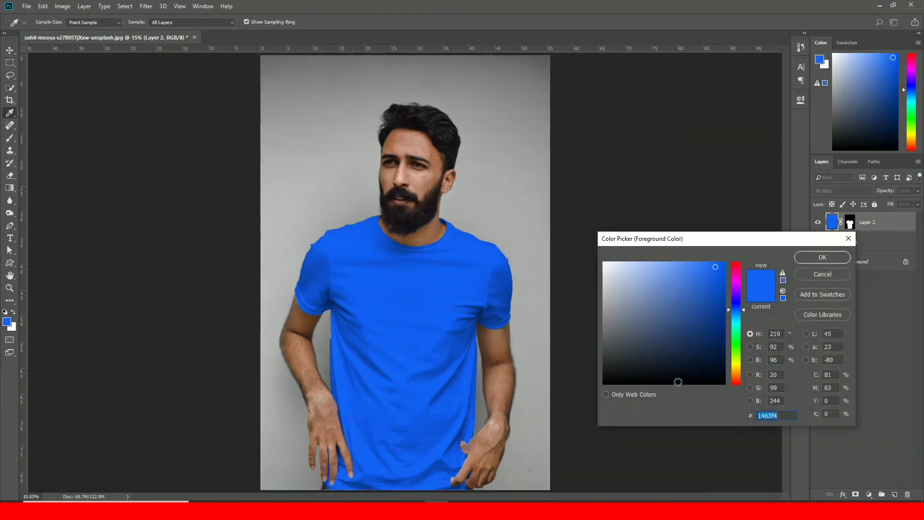
left_click(736, 324)
left_click(813, 261)
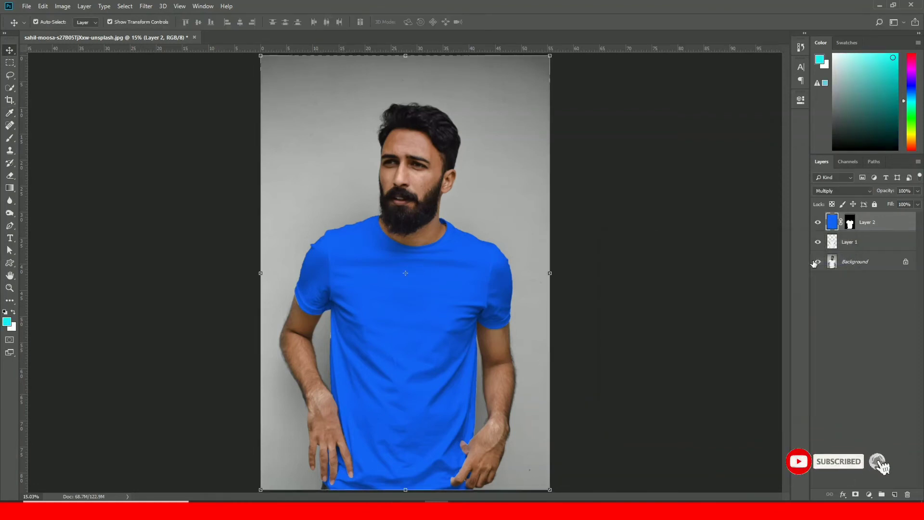
key("alt+BackSpace")
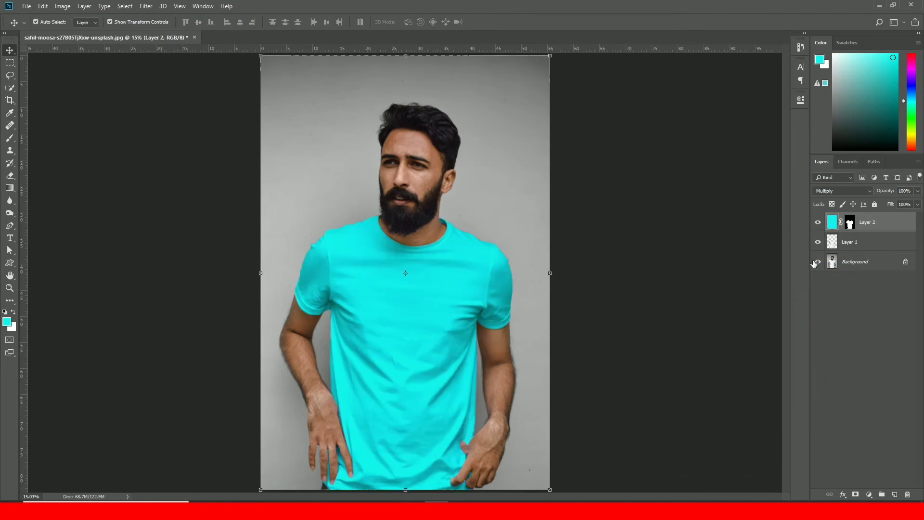
Hide the cyan colour layer and copy the artwork from pattern-design.jpg into the portrait document as a new layer
key("ctrl")
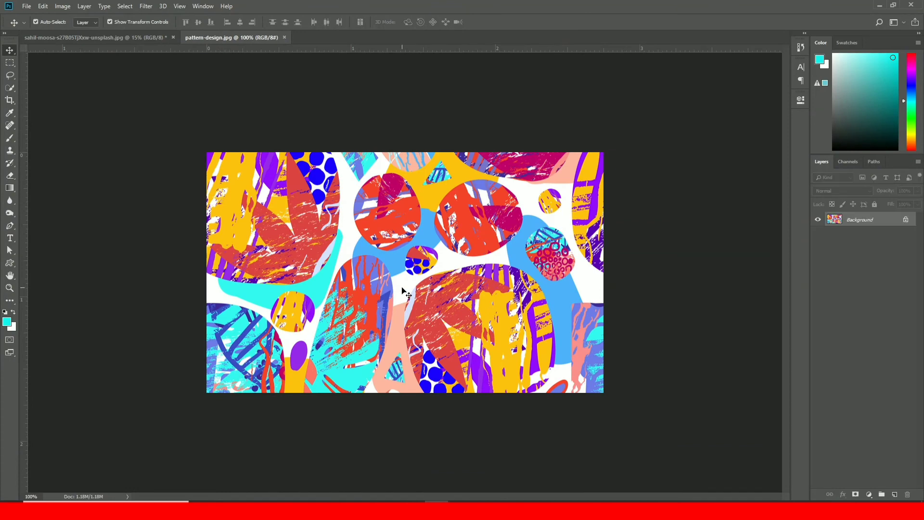
left_click(151, 39)
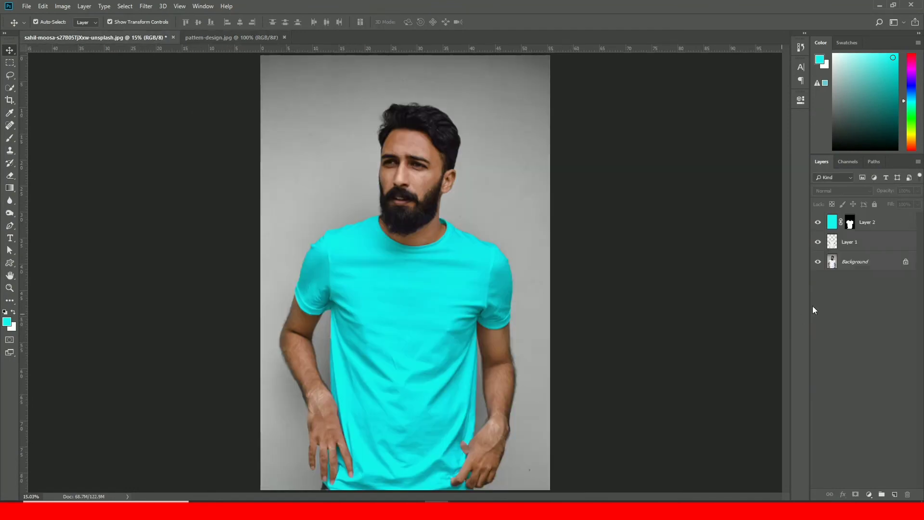
left_click(818, 222)
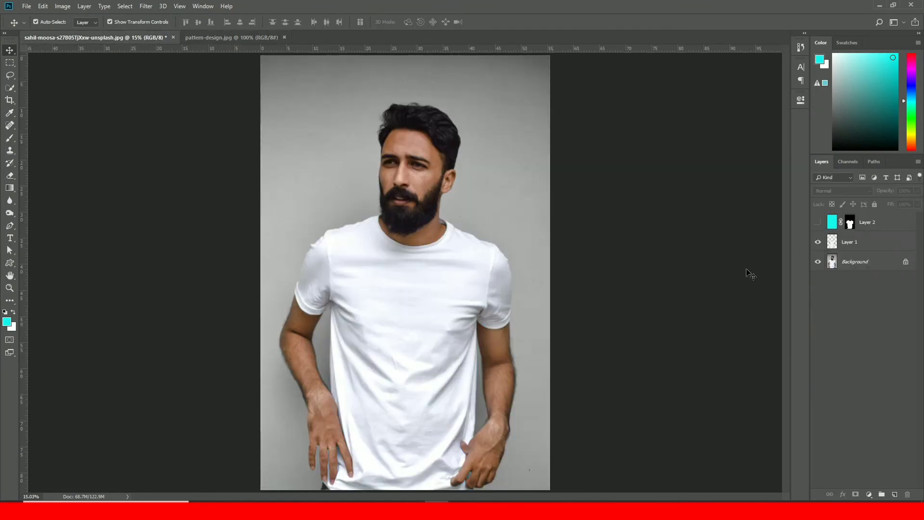
left_click(244, 36)
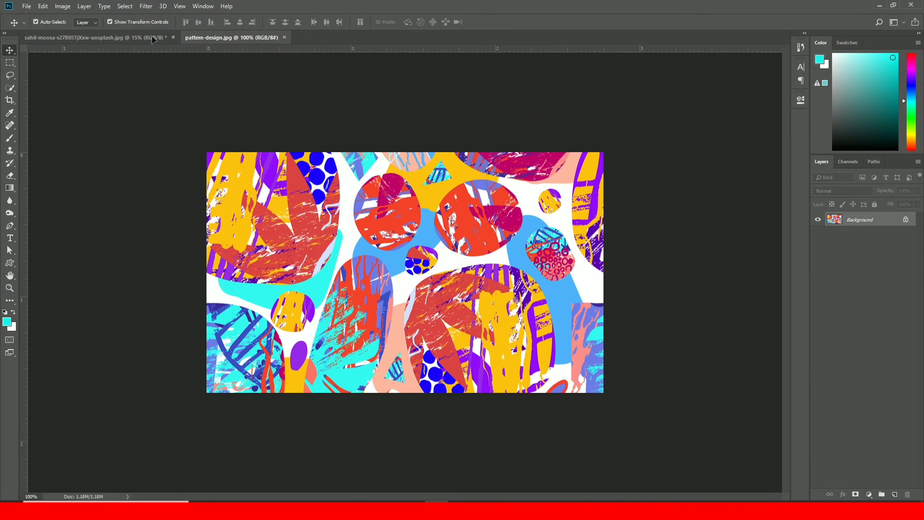
left_click_drag(153, 39, 476, 294)
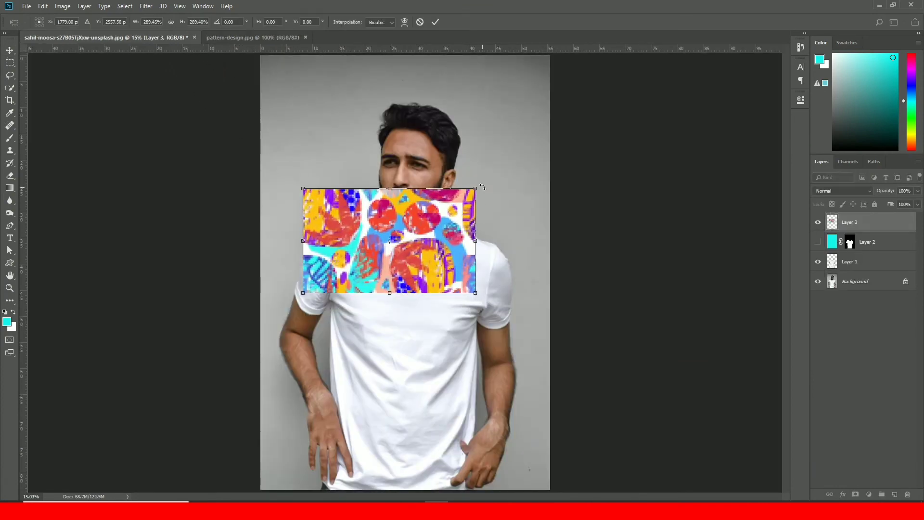
Rotate the pattern layer 90°, scale it to about 617% and position it so it covers the whole T-shirt
left_click_drag(482, 187, 462, 332)
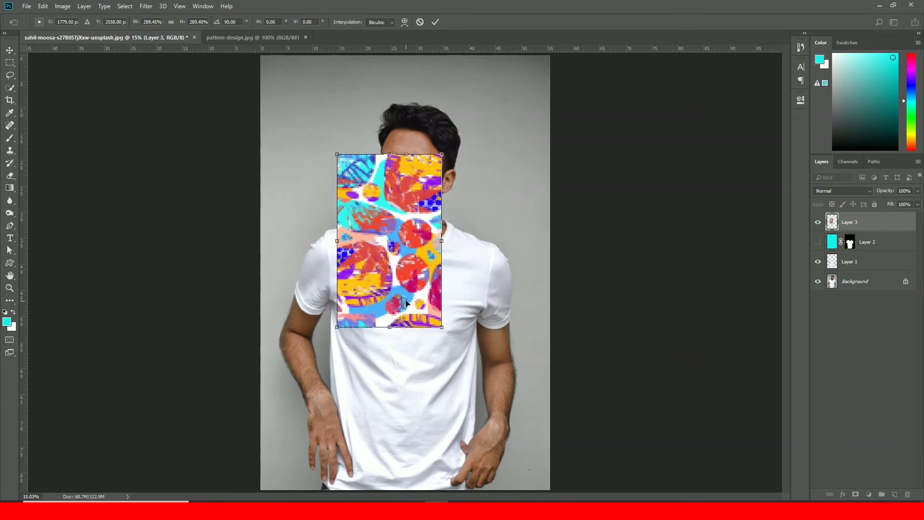
left_click_drag(406, 303, 384, 363)
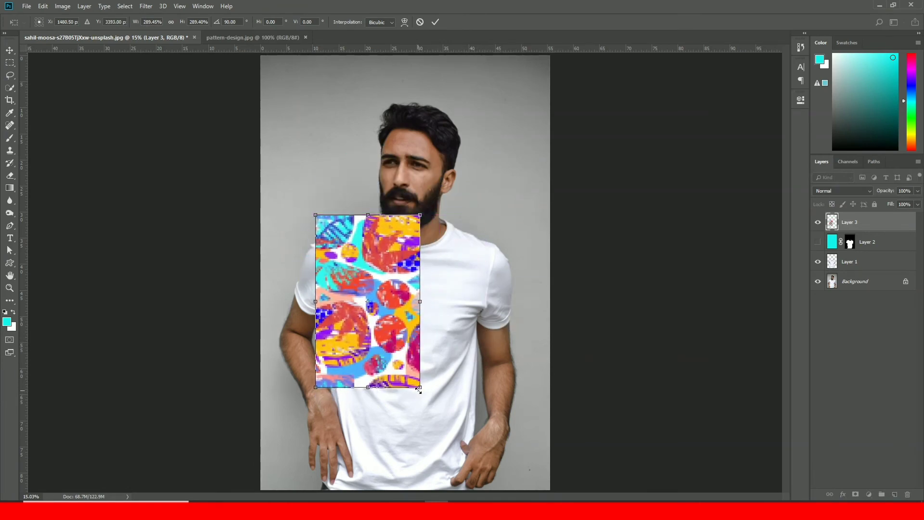
left_click_drag(419, 390, 488, 489)
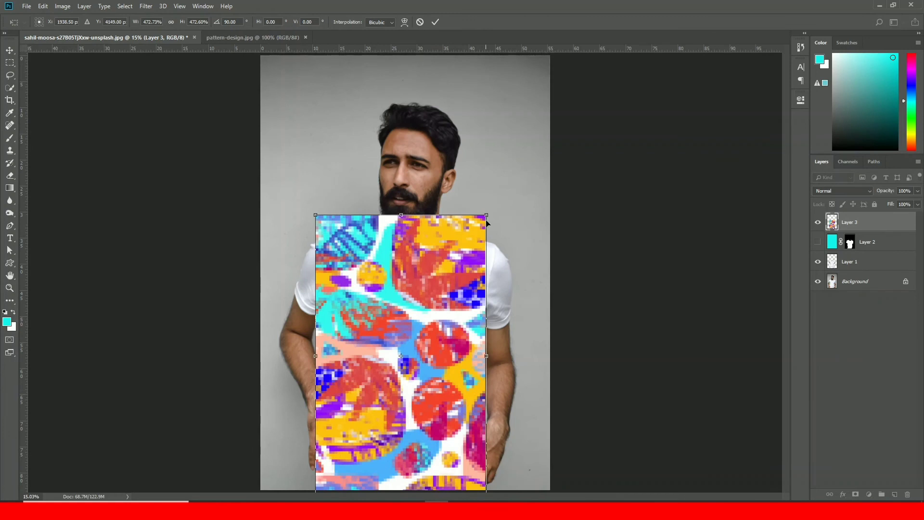
left_click_drag(487, 223, 515, 165)
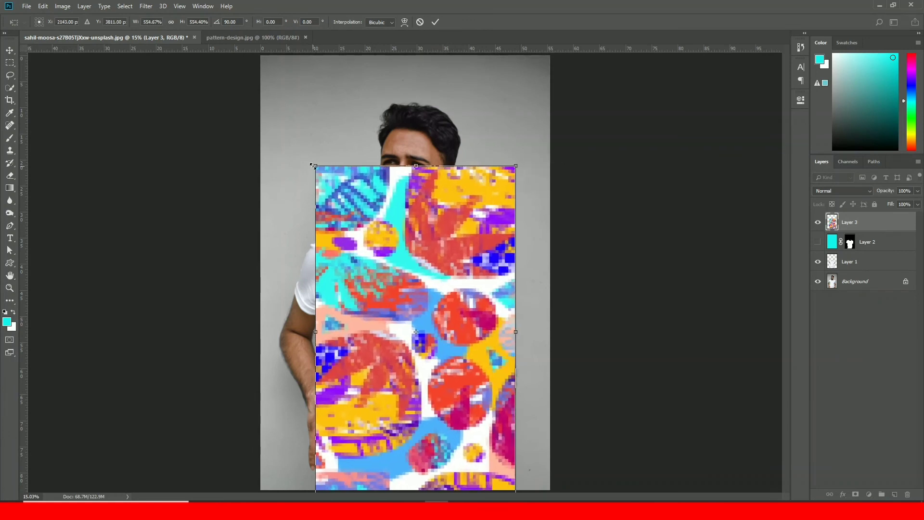
left_click_drag(313, 166, 293, 129)
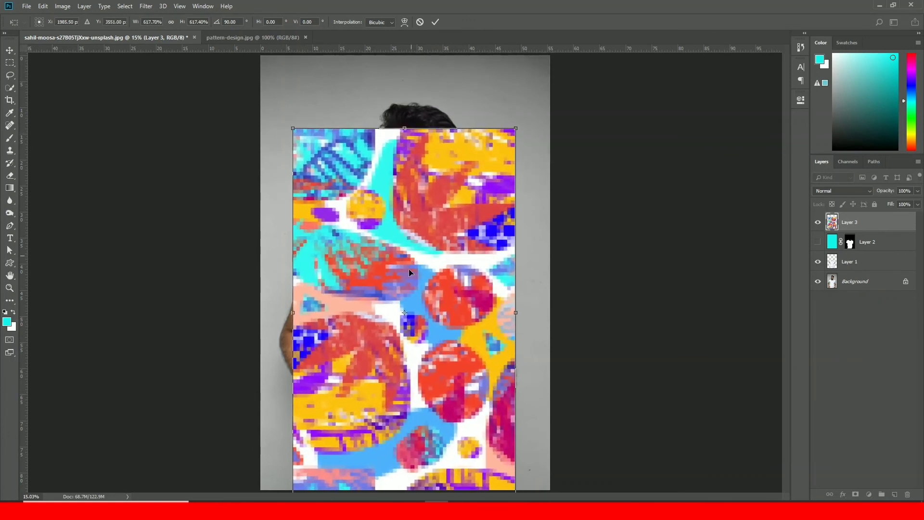
left_click_drag(410, 272, 408, 342)
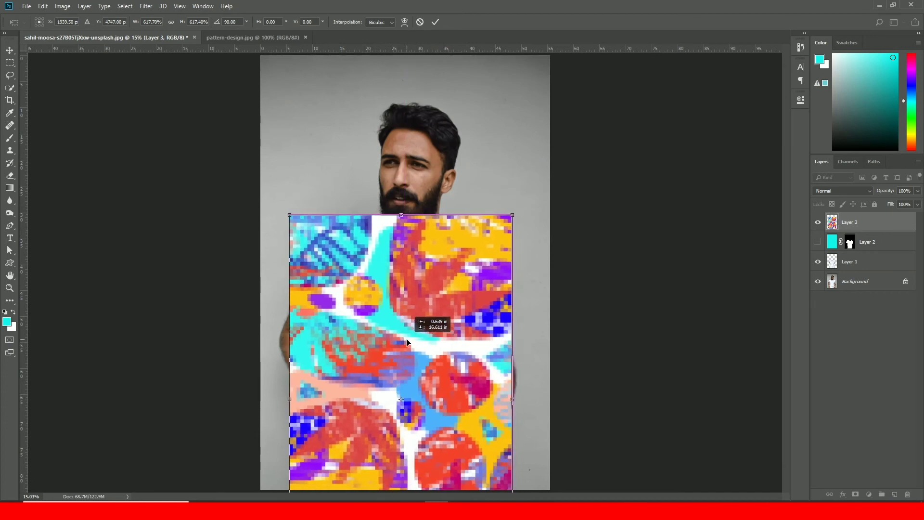
key("Return")
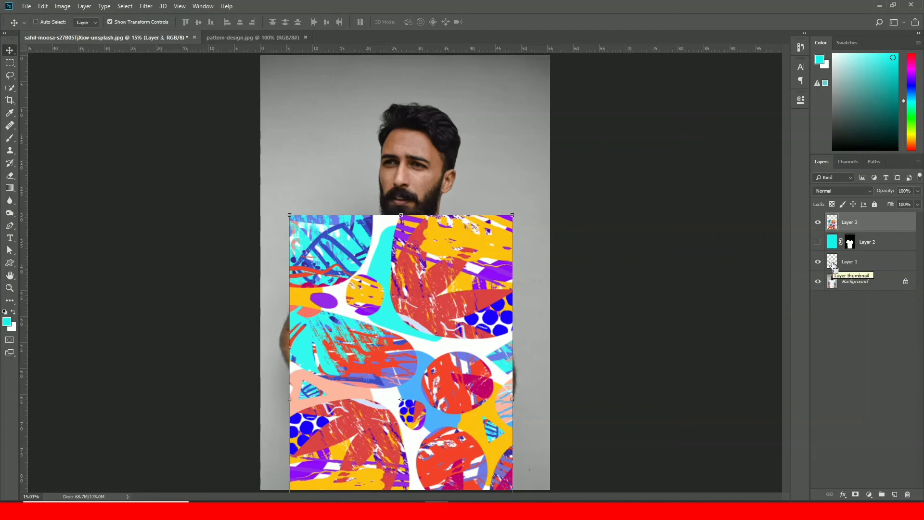
Mask the pattern layer with the T-shirt outline loaded from Layer 1 and set its blending mode to Multiply
left_click(833, 264, "ctrl")
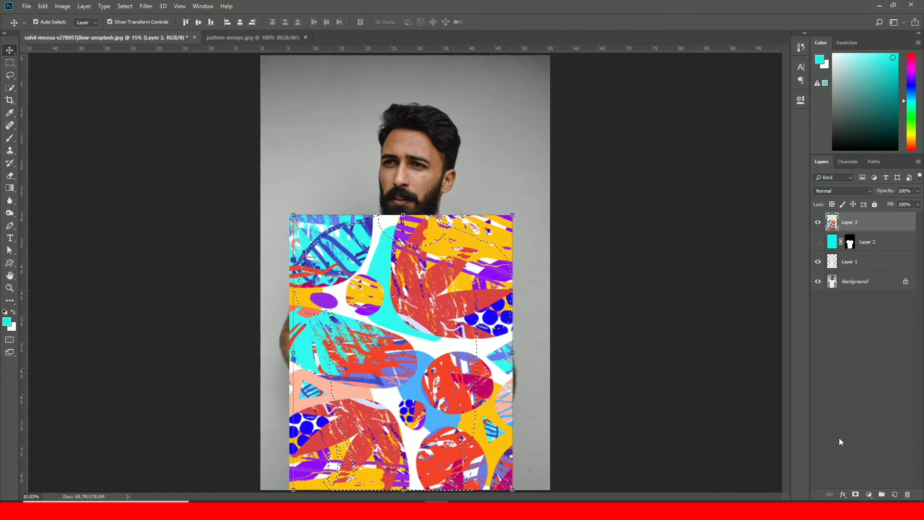
left_click(855, 495)
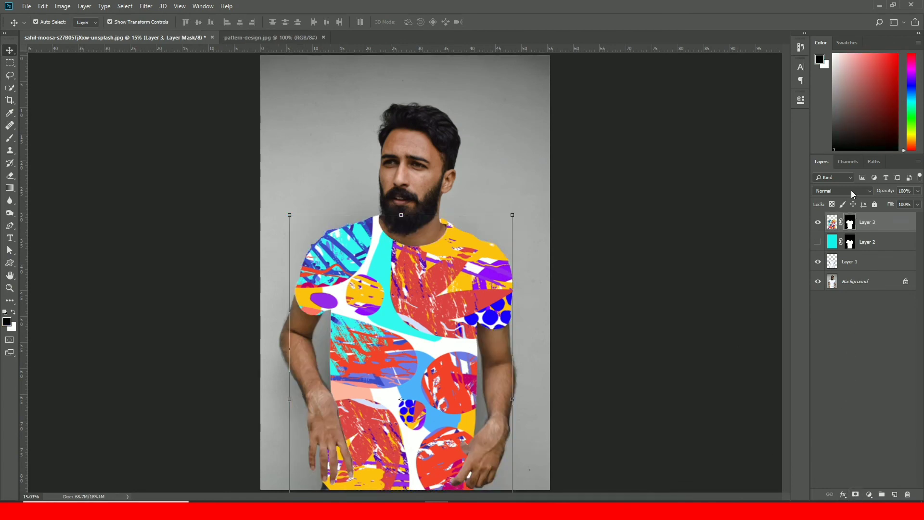
left_click(851, 190)
left_click(835, 229)
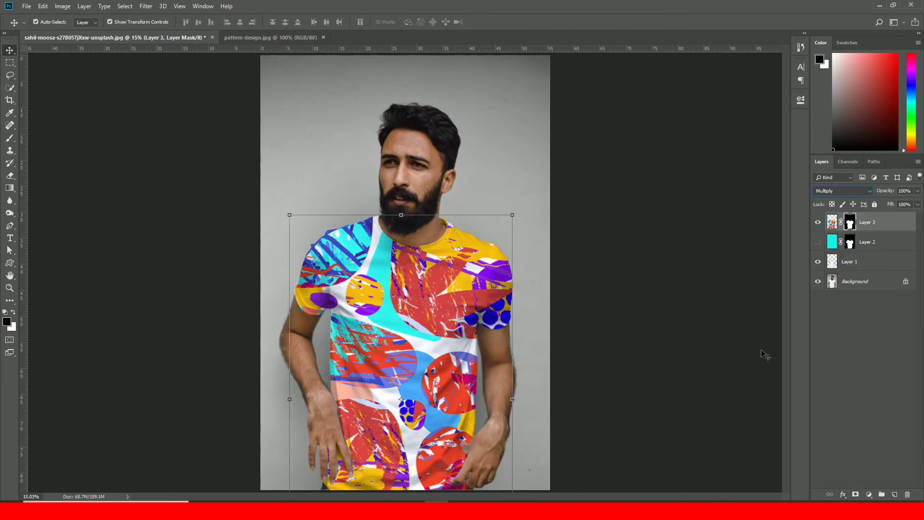
left_click(648, 332)
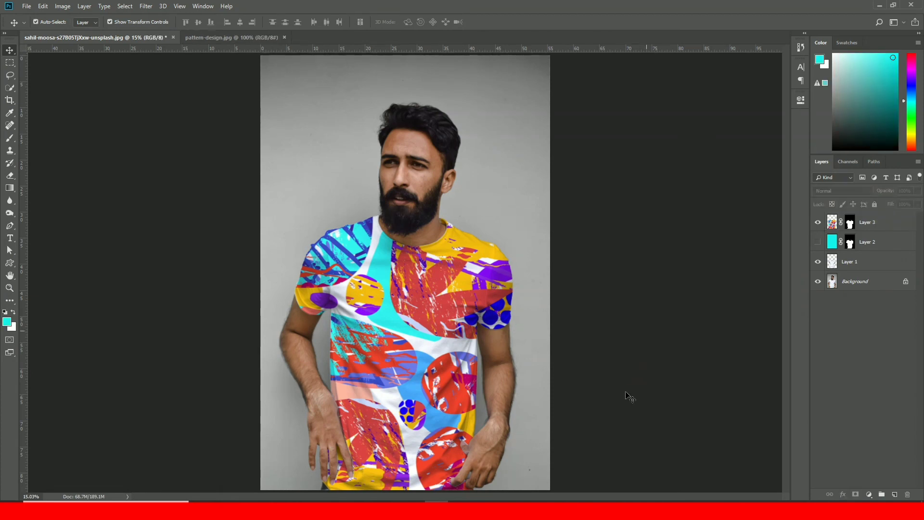
In the pattern layer's Blending Options, split the Underlying Layer white slider under Blend If to 254 / 255
left_click(894, 227)
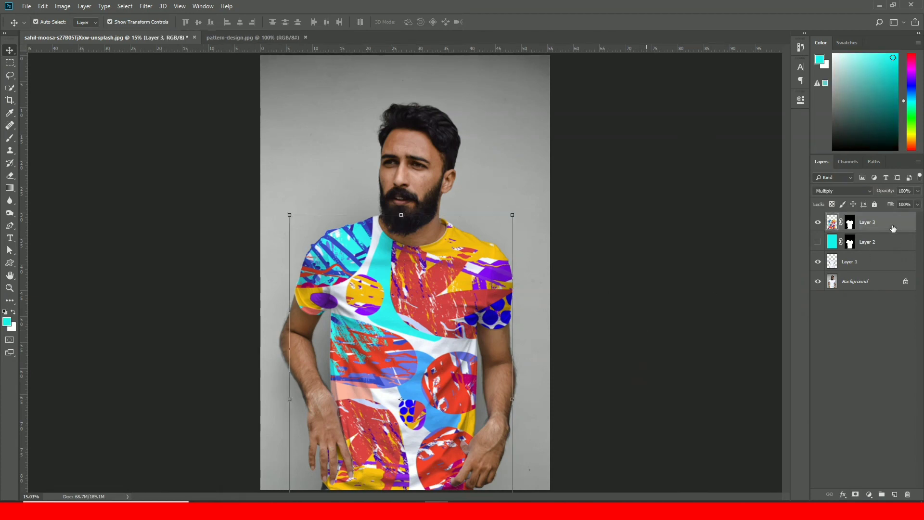
left_click(841, 496)
left_click(867, 402)
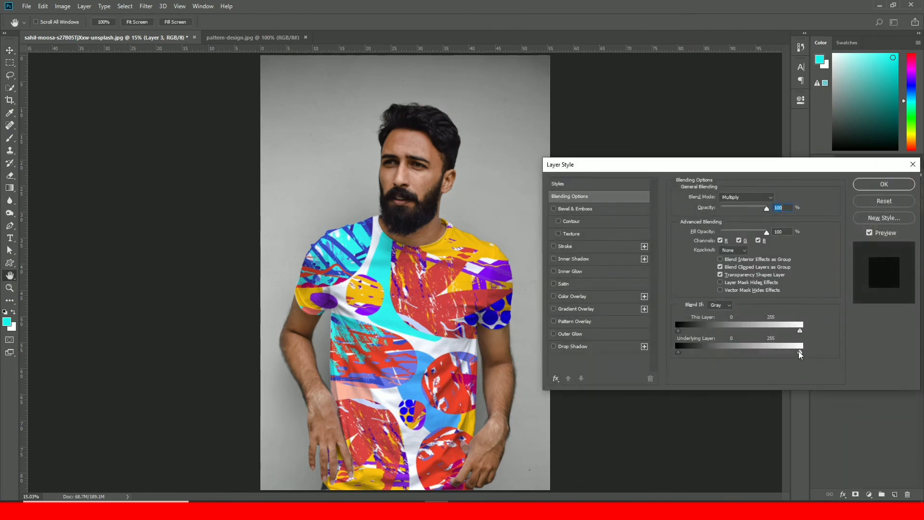
left_click_drag(800, 354, 799, 354)
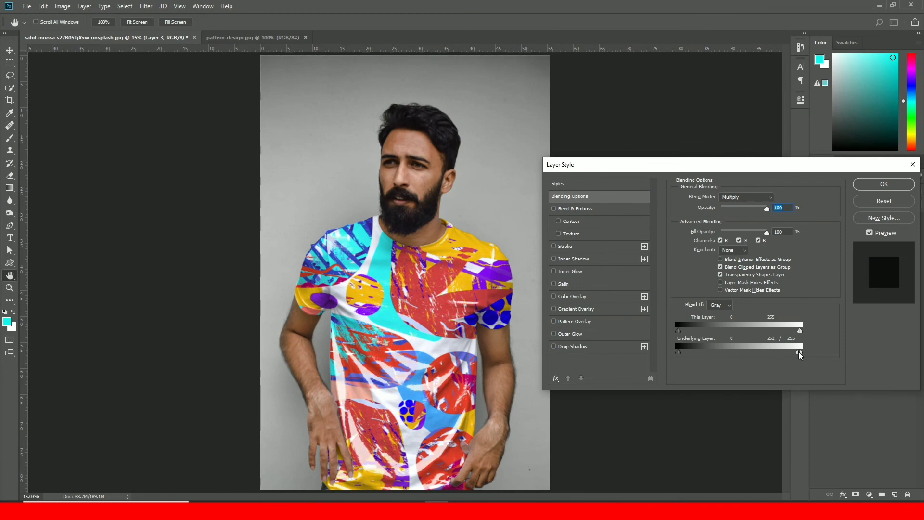
left_click_drag(800, 353, 802, 354)
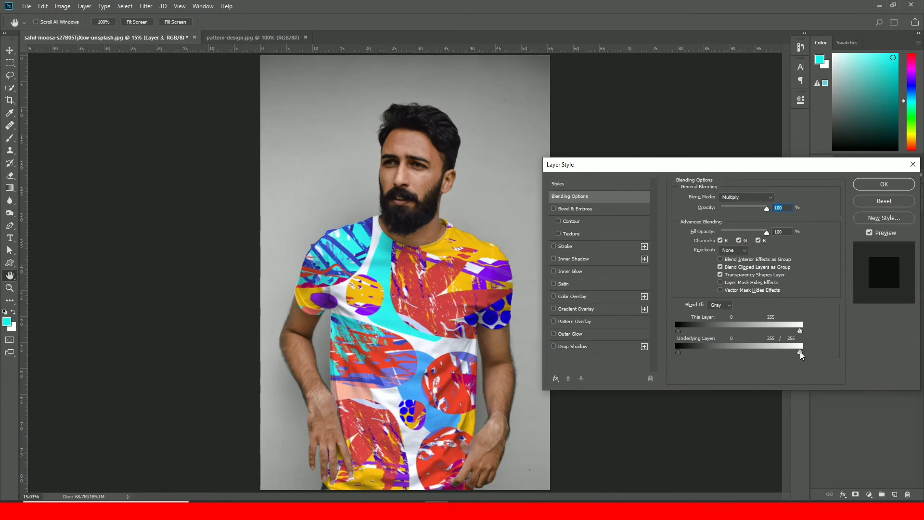
left_click_drag(800, 355, 801, 356)
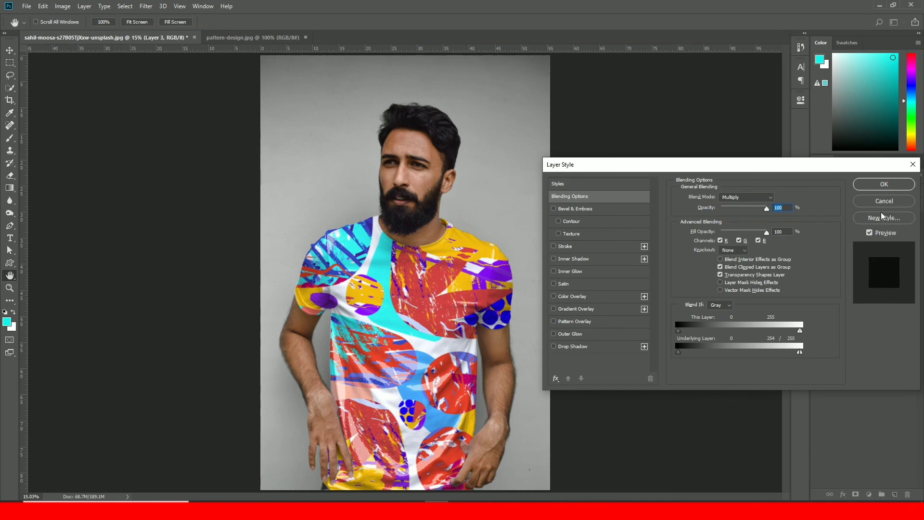
left_click(878, 187)
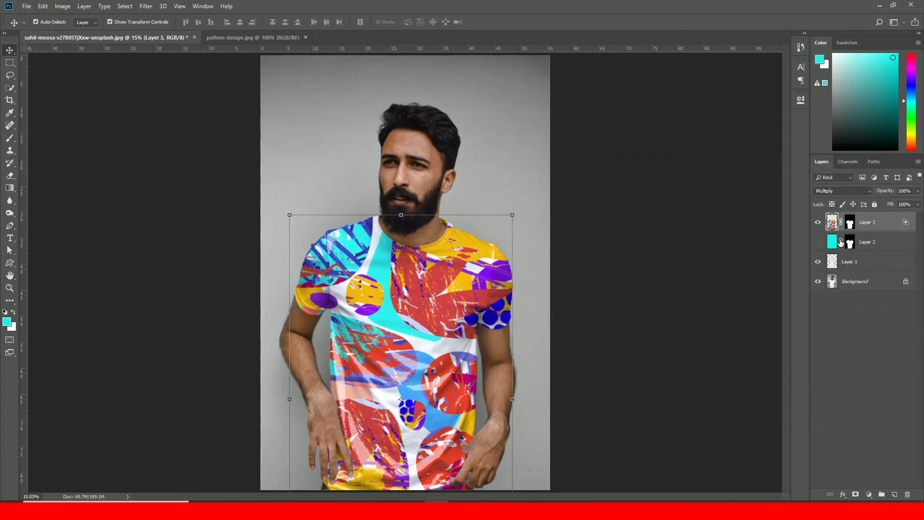